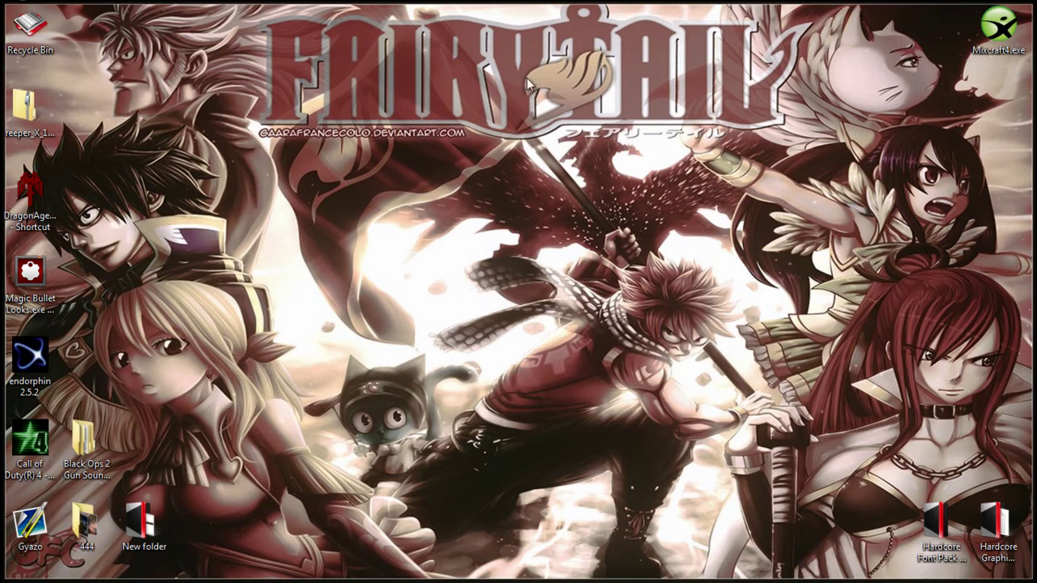
Open ArcSoft Capture Module and review the device picture settings, leaving them unchanged.
mouse_move(514, 8)
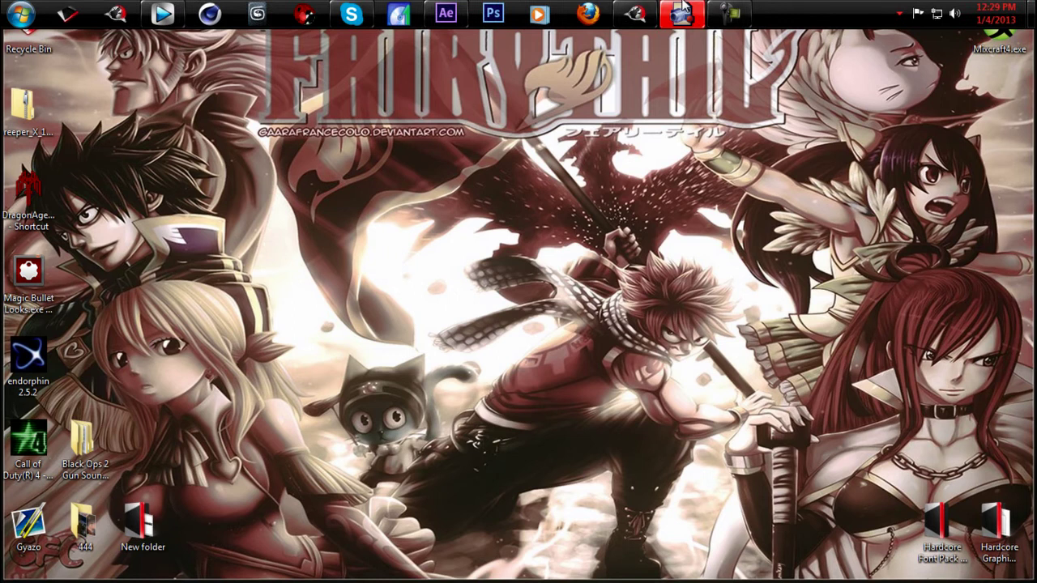
click(683, 13)
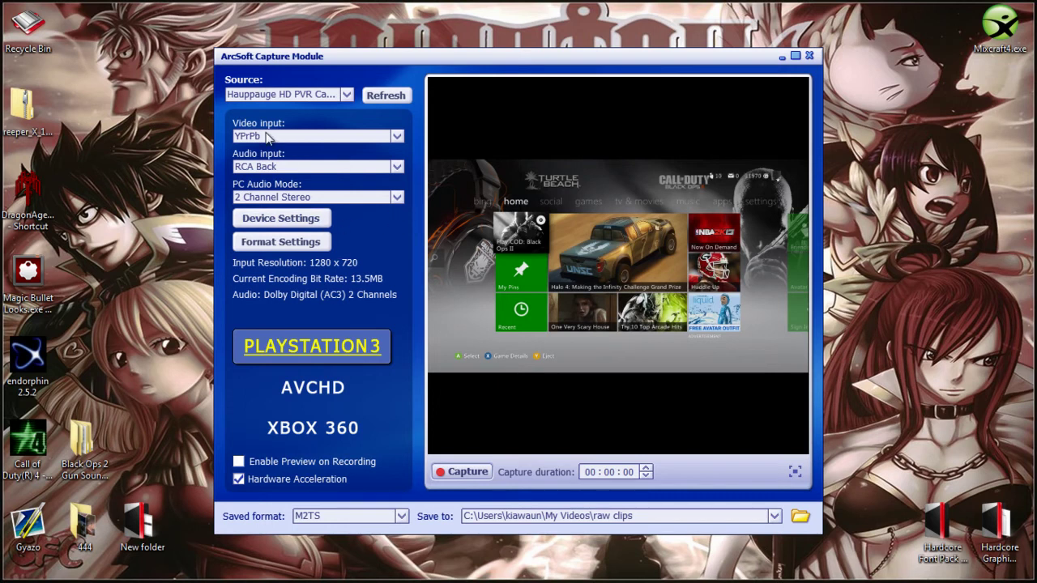
click(305, 220)
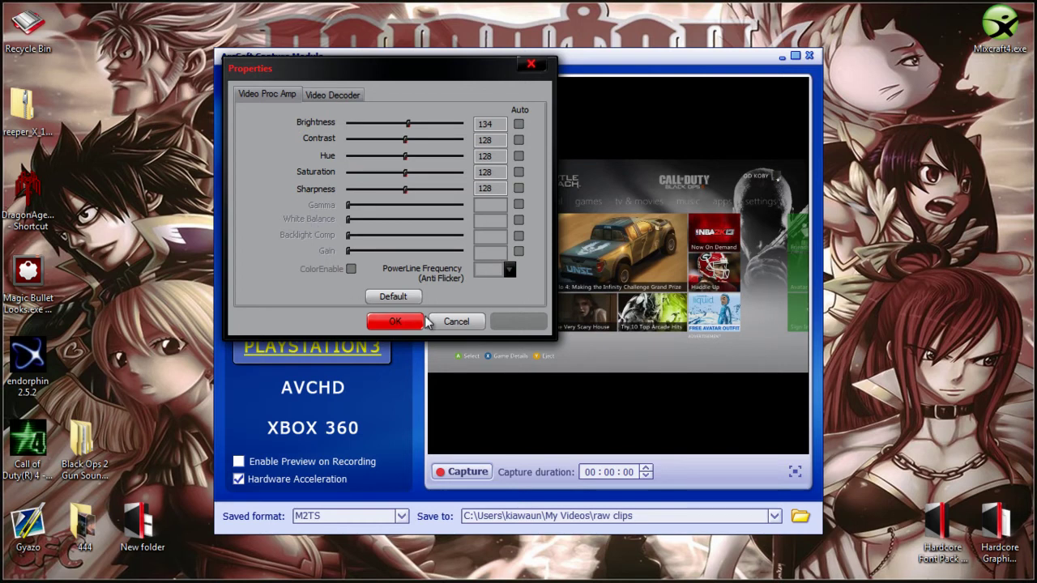
click(450, 323)
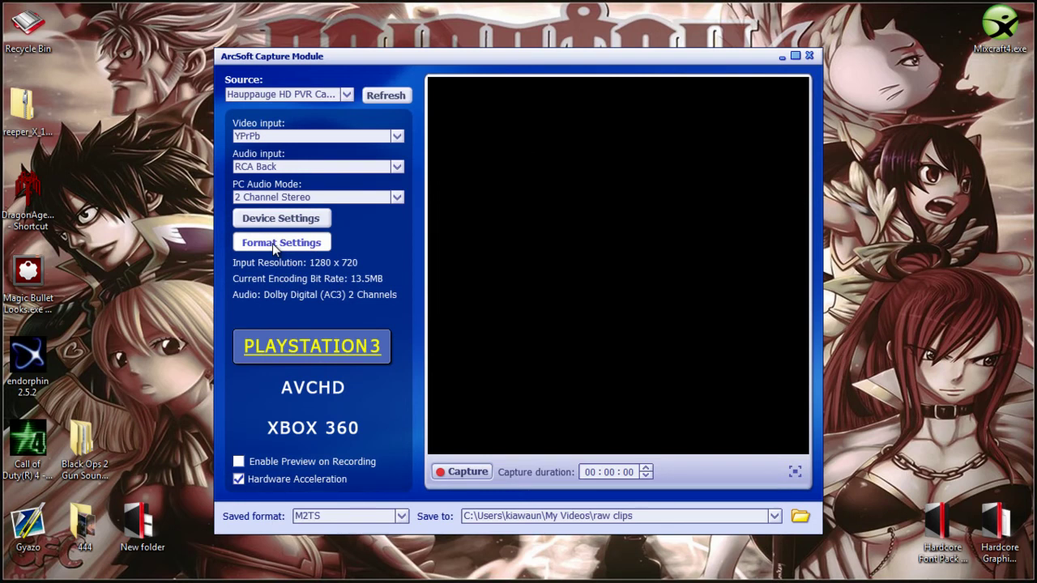
Check that the H264 encoder format settings stay at Constant Bitrate, then cancel.
click(273, 246)
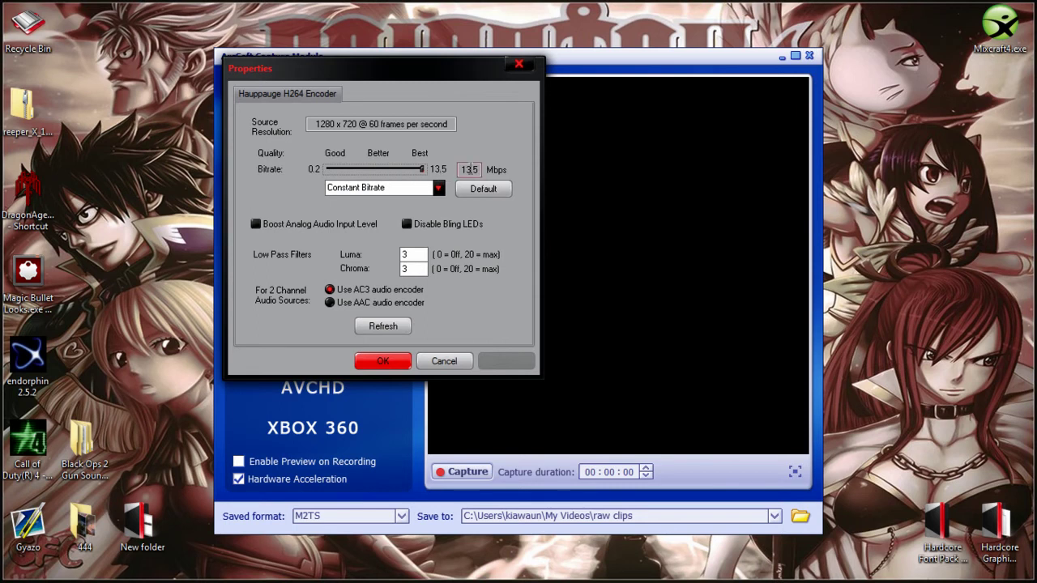
click(439, 188)
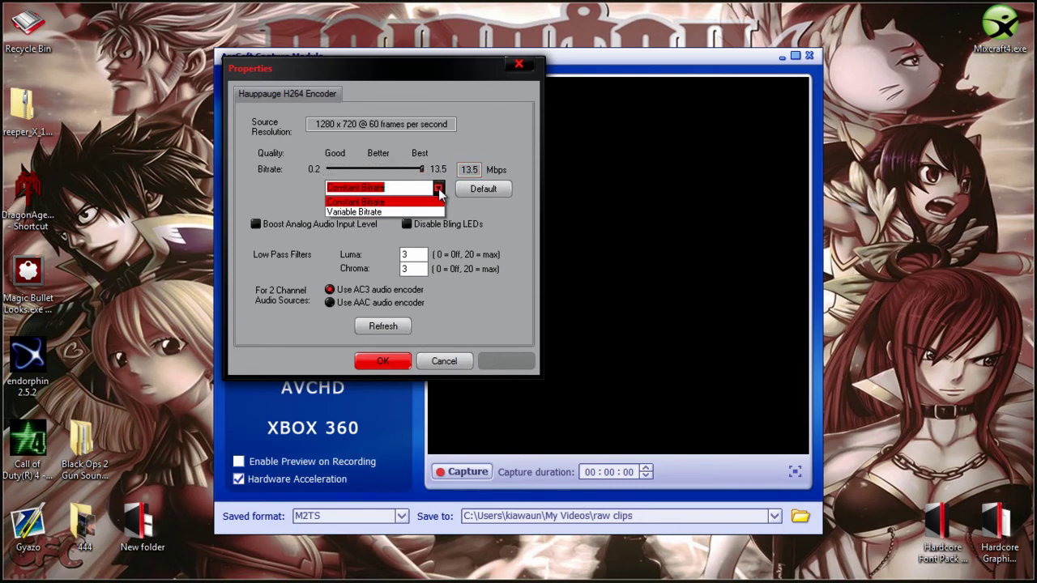
click(341, 204)
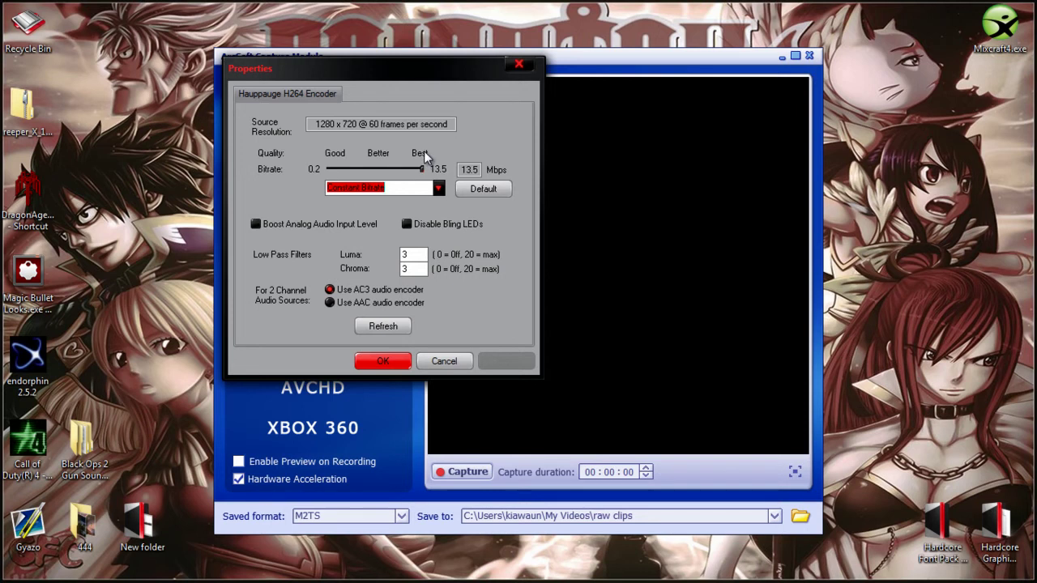
click(447, 362)
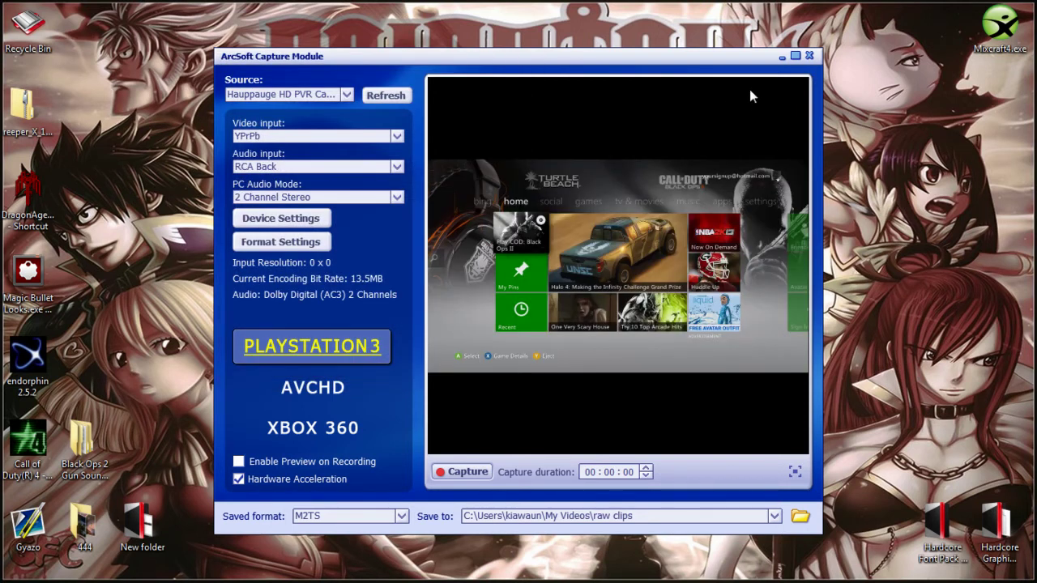
Minimize the capture module and bring After Effects back to the front.
click(782, 57)
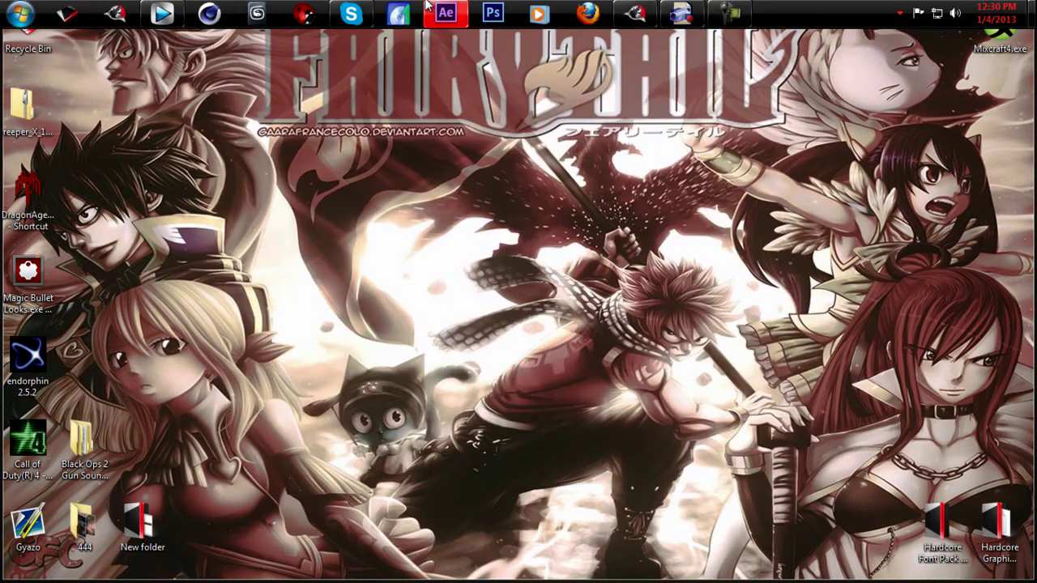
mouse_move(427, 6)
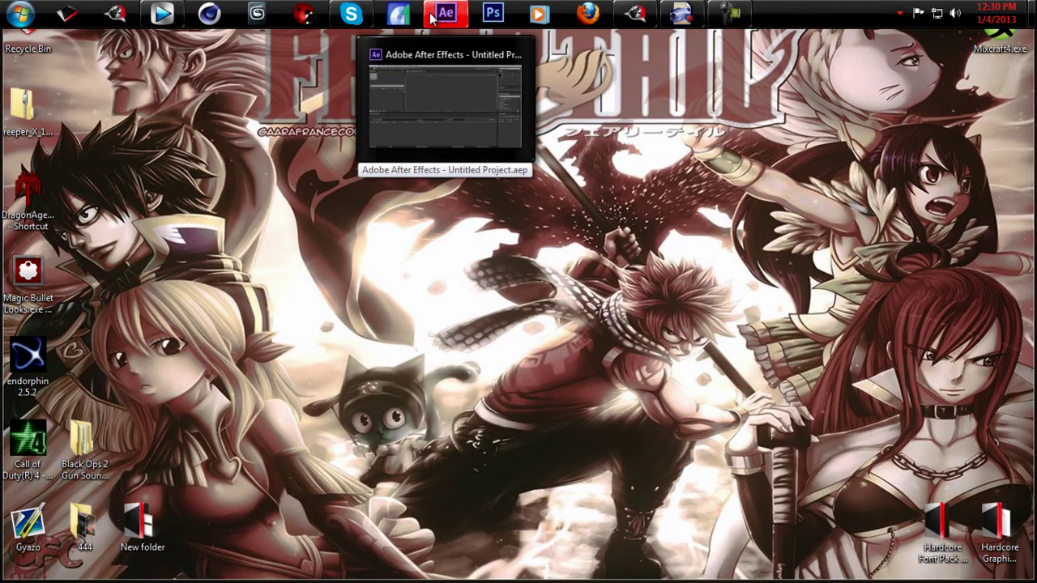
click(431, 15)
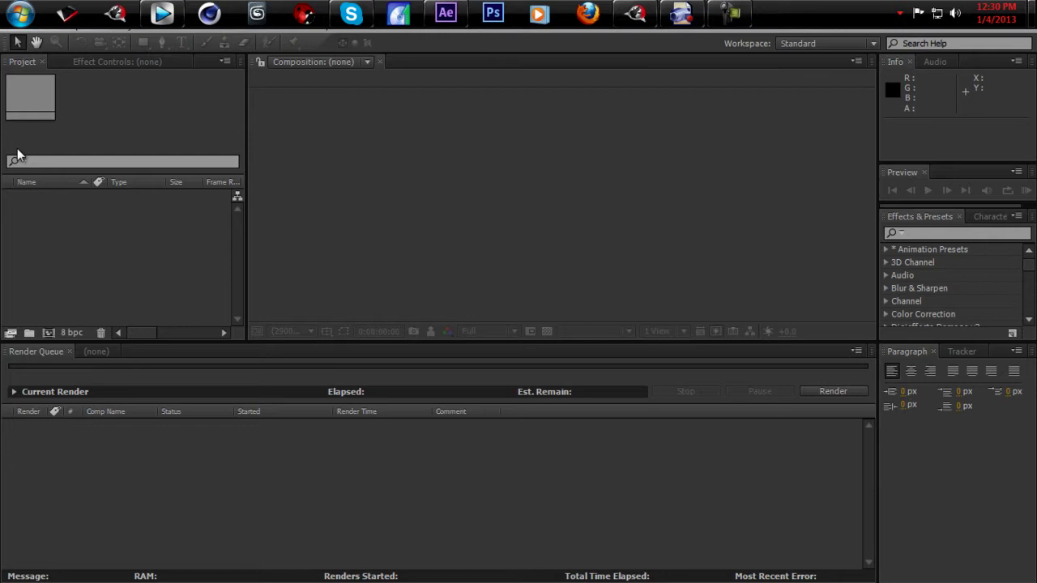
Import 16.avi from the delete folder and start a new composition.
double_click(81, 262)
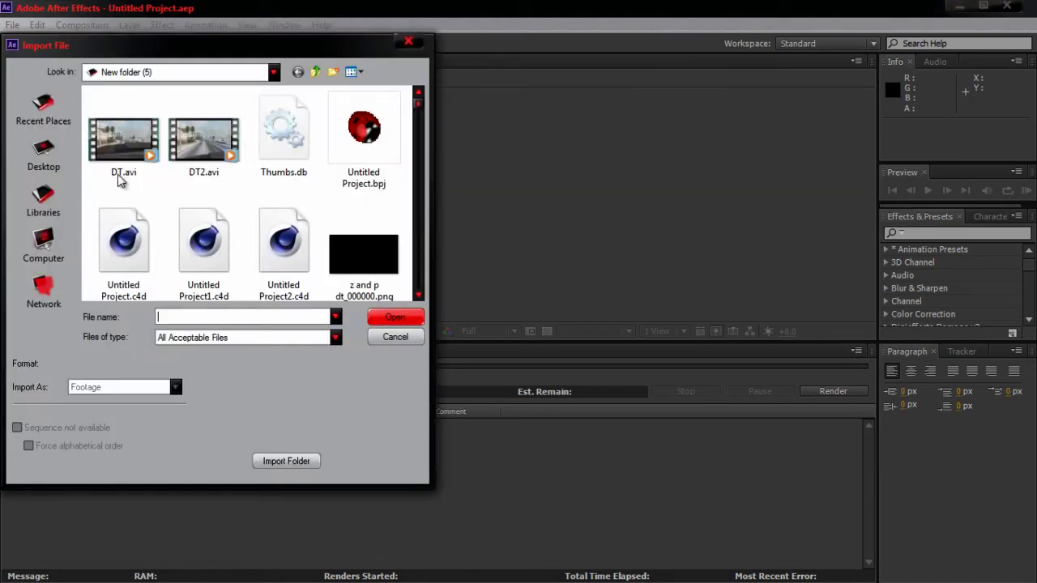
click(207, 156)
scroll(207, 158, down, 1)
scroll(208, 160, up, 1)
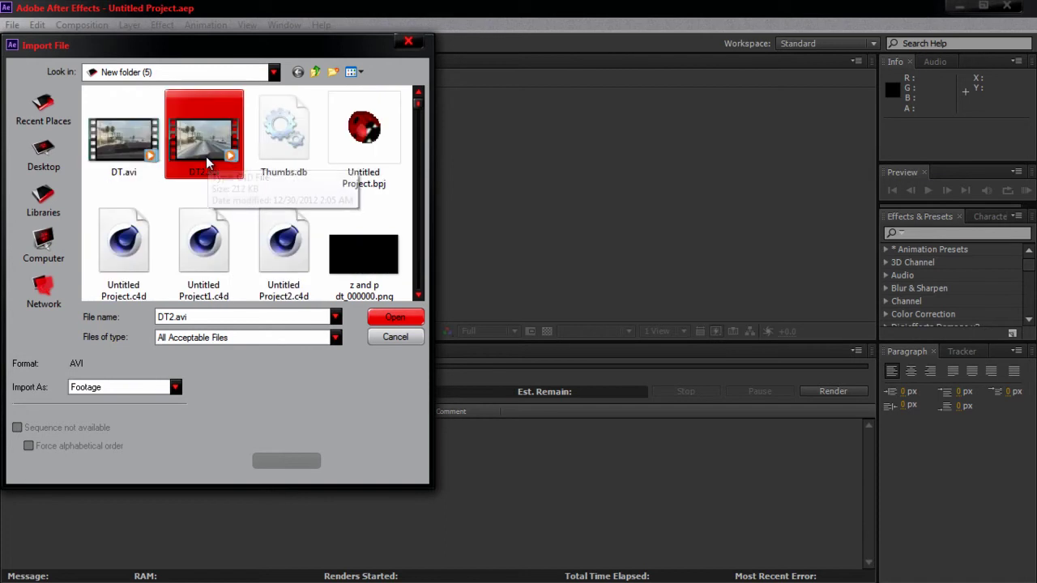
click(316, 71)
double_click(138, 146)
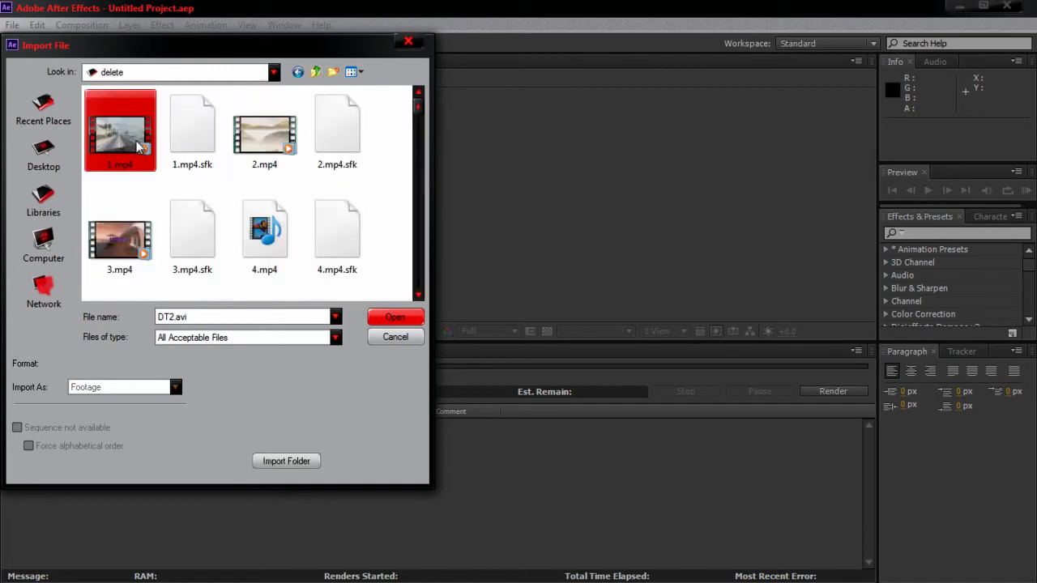
scroll(267, 210, down, 5)
scroll(281, 201, down, 1)
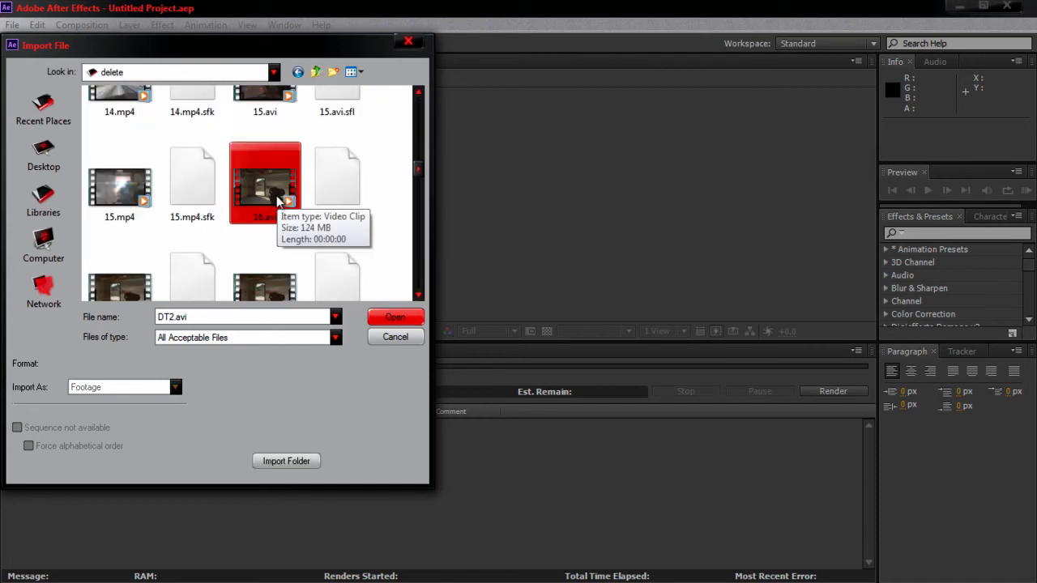
click(278, 203)
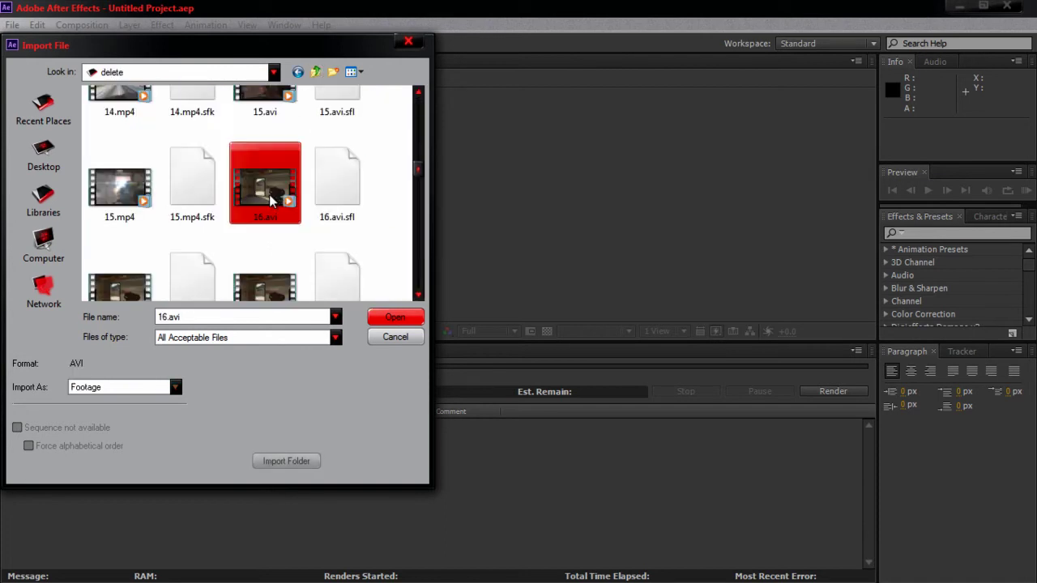
click(409, 316)
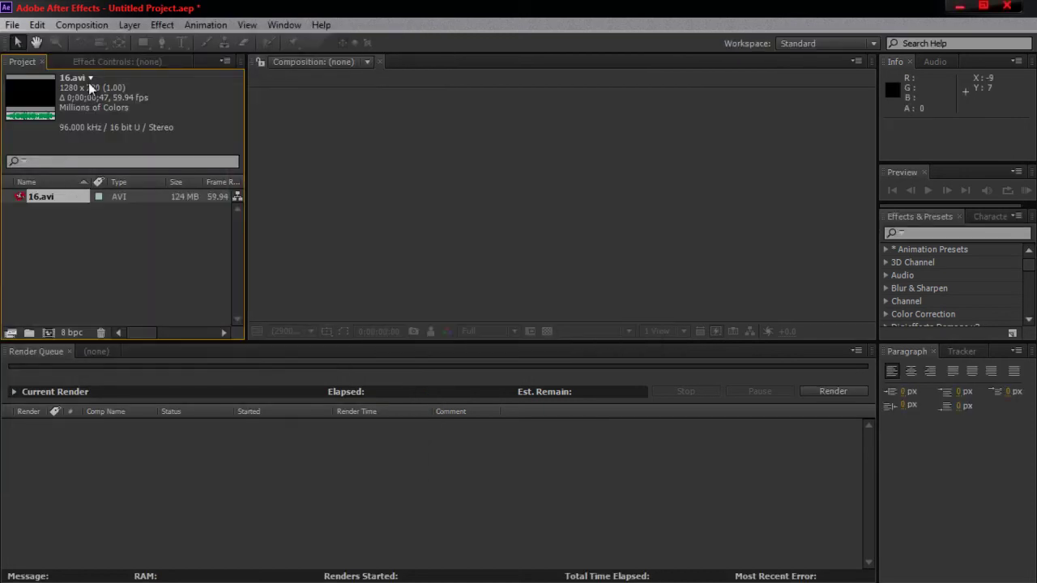
click(99, 29)
click(105, 40)
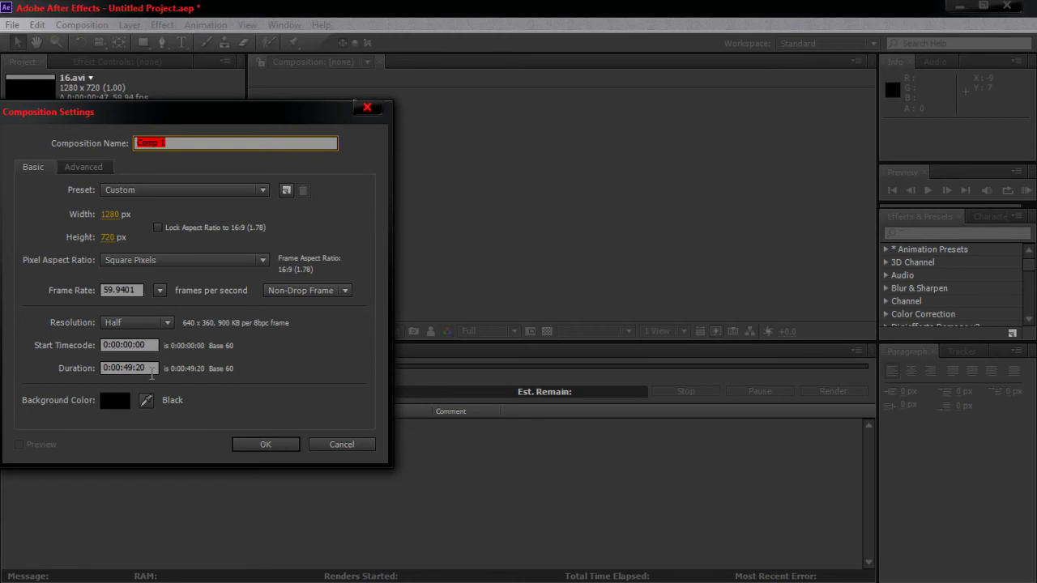
Create Comp 1, add 16.avi as its layer, and jump to frame 0:00:00:07.
click(293, 446)
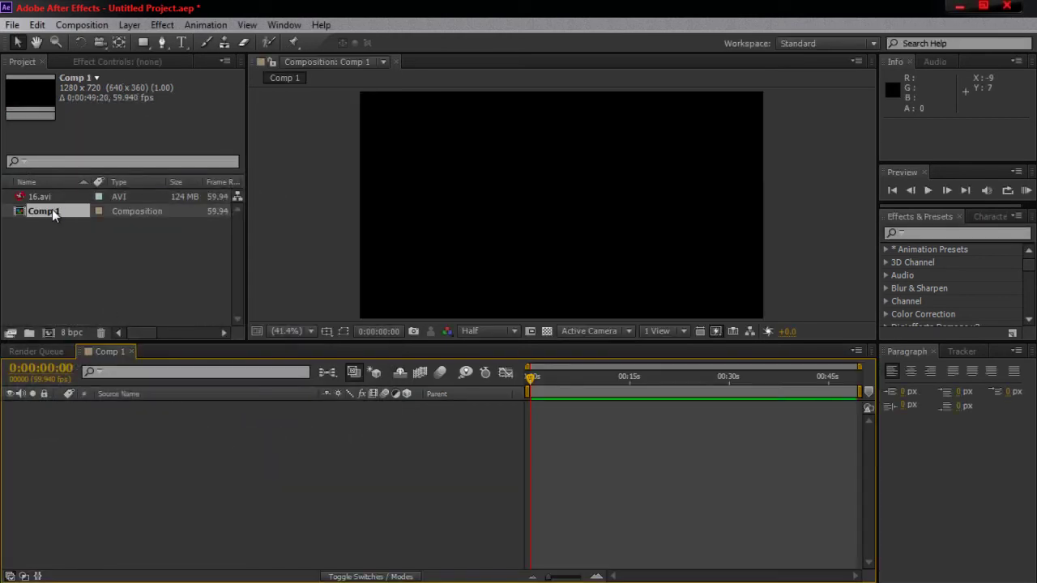
drag(55, 199, 108, 473)
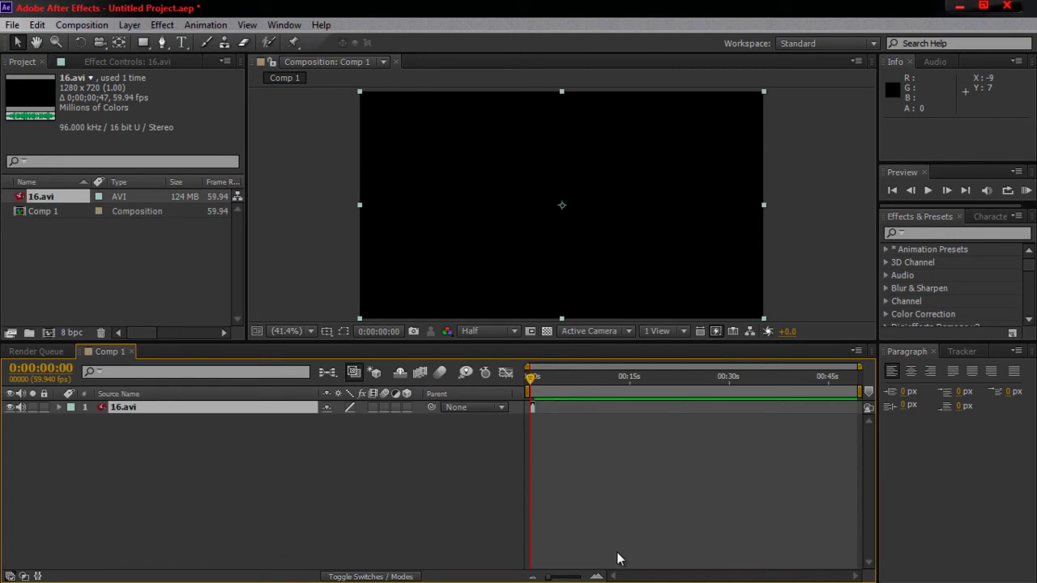
click(596, 576)
click(595, 577)
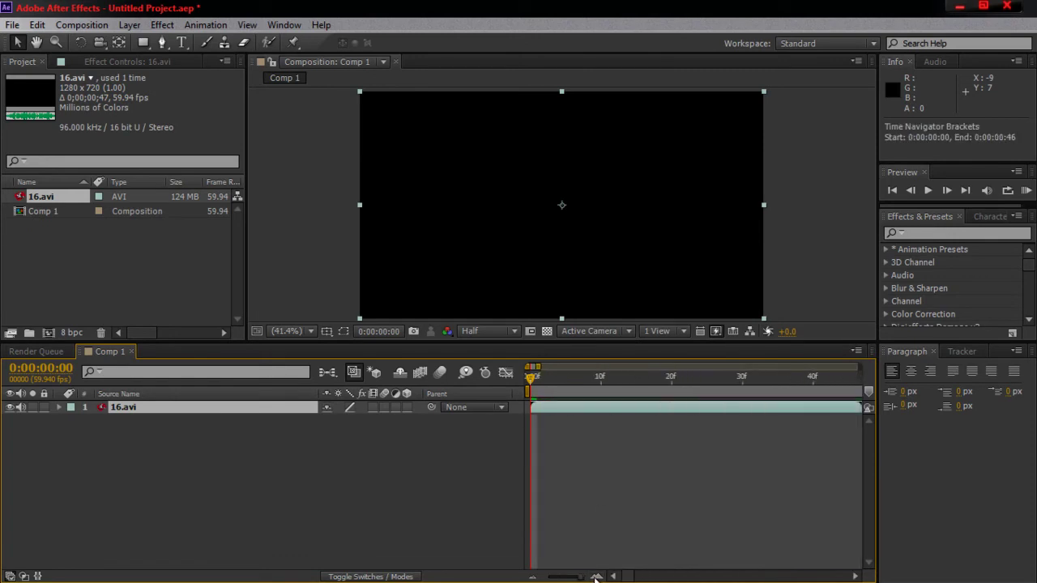
drag(585, 386, 579, 378)
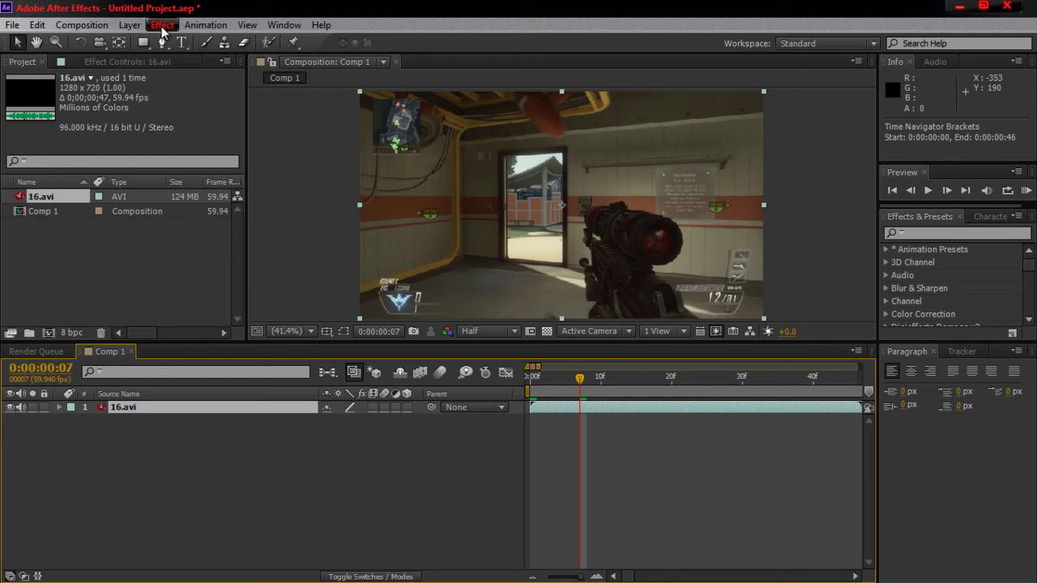
Add Comp 1 to the Render Queue and review the Best Settings frame-rate options.
click(71, 28)
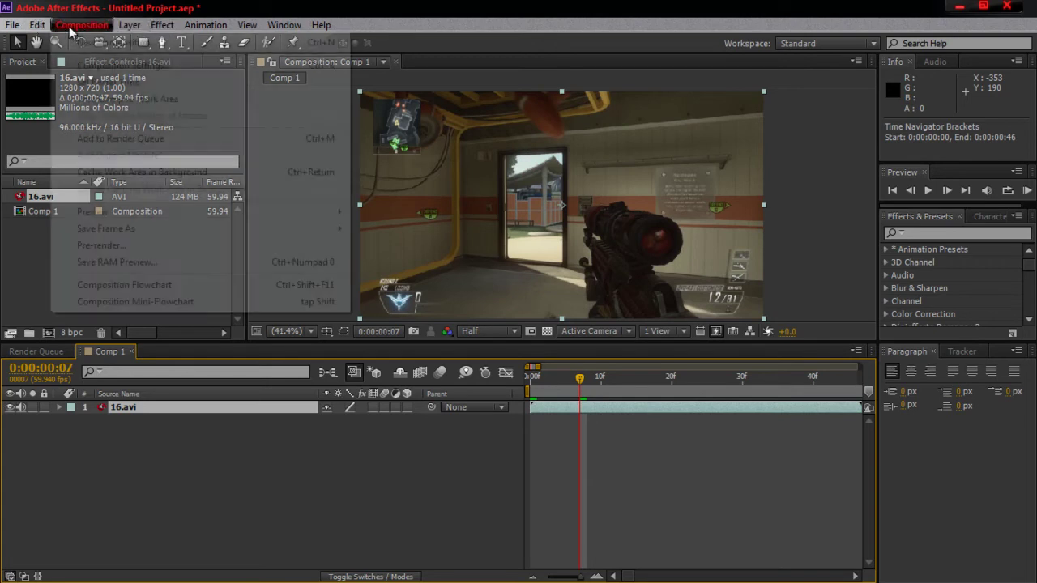
click(141, 138)
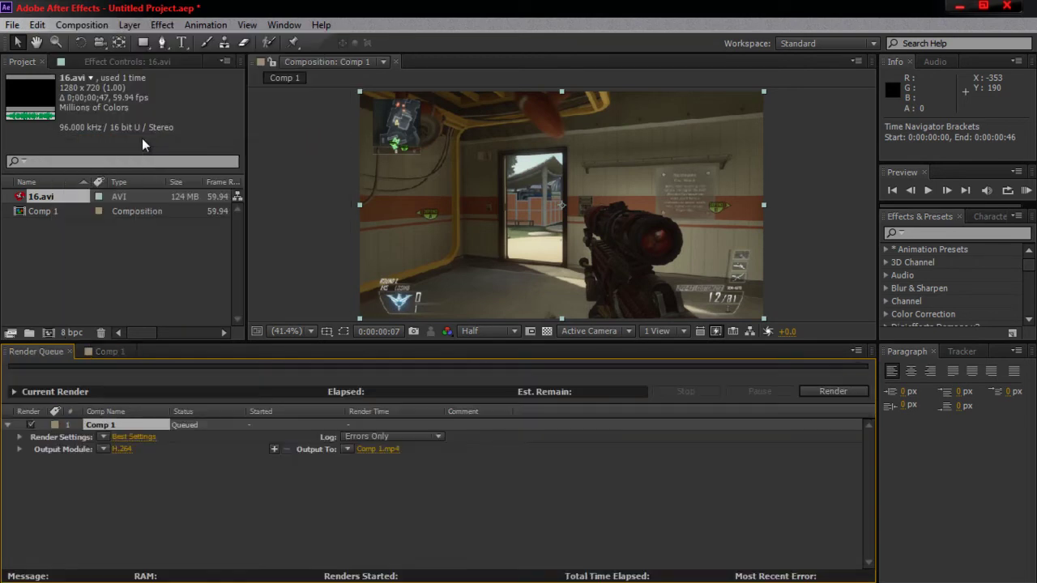
click(127, 435)
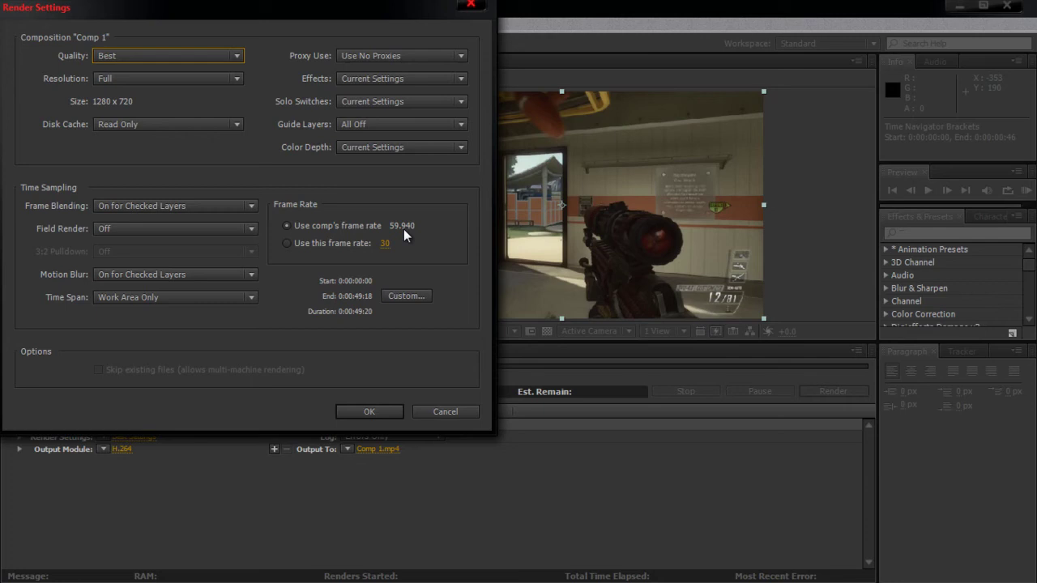
click(298, 243)
click(451, 416)
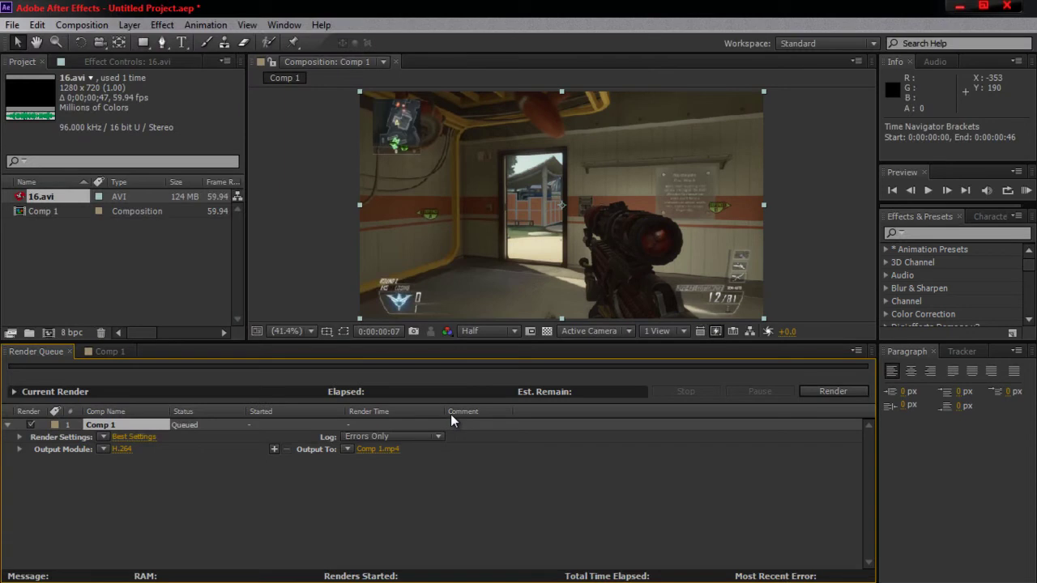
Keep H.264 as Comp 1's output format with encoding level 5.1.
click(125, 448)
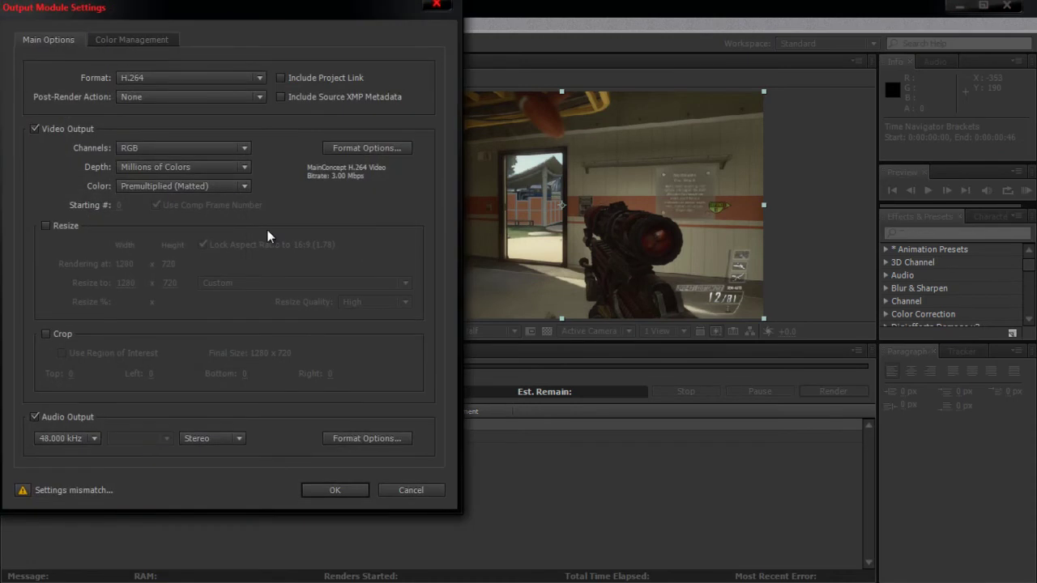
click(258, 75)
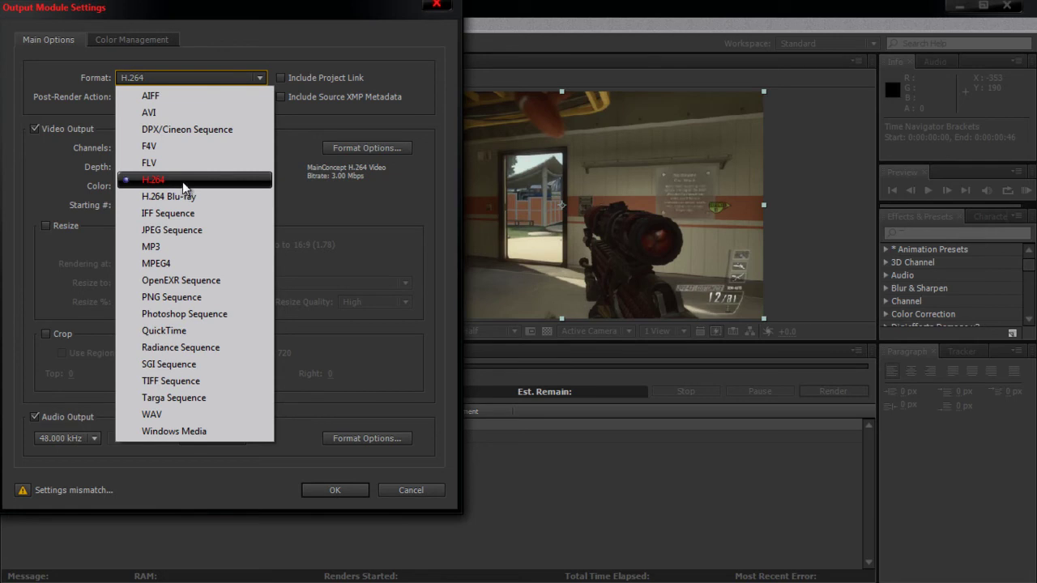
click(183, 181)
click(399, 148)
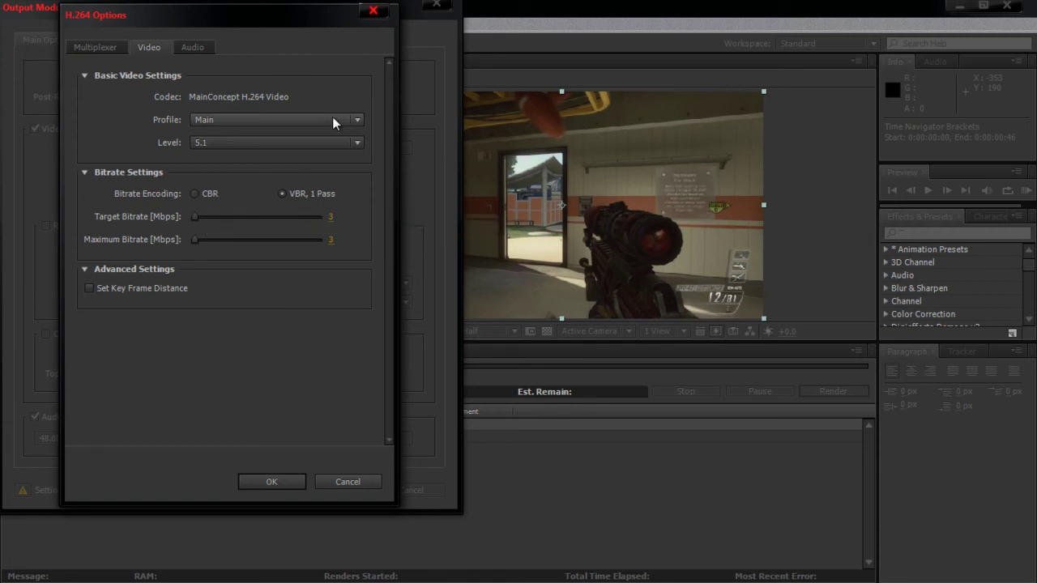
click(324, 139)
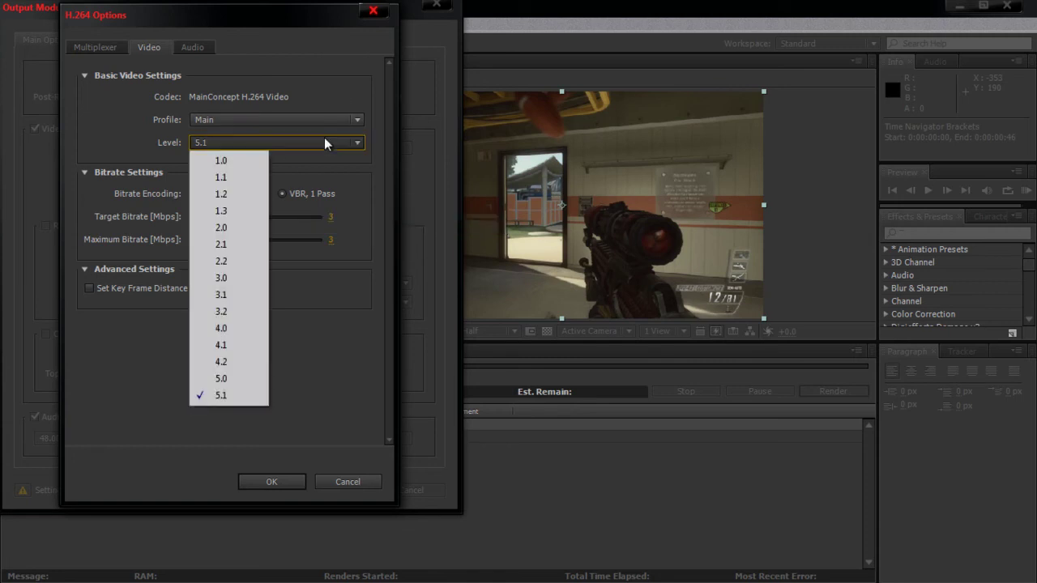
click(236, 395)
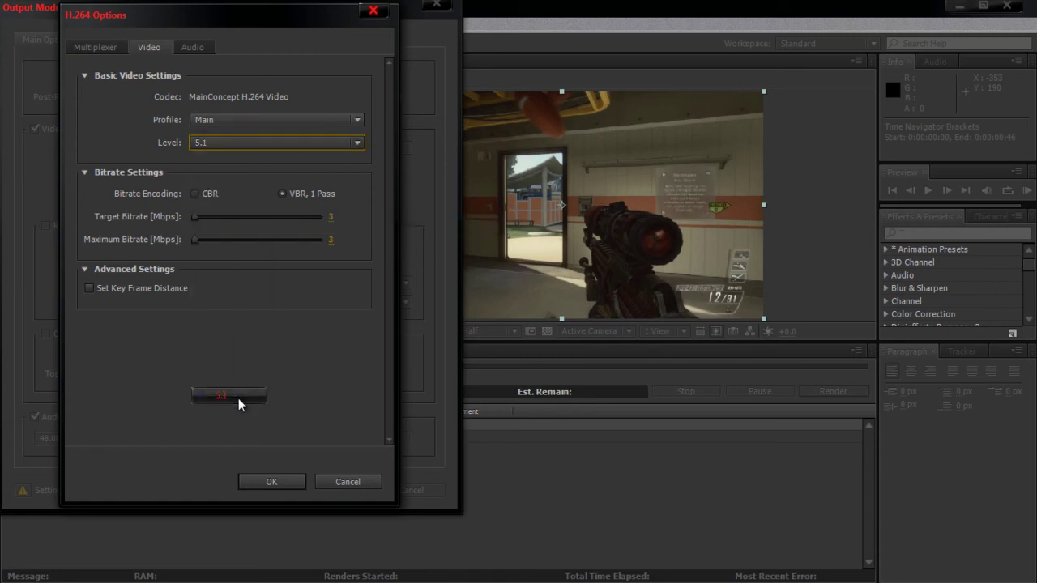
Set target and maximum bitrate to 30 Mbps with MP4 multiplexing, keeping output as Comp 1.mp4.
click(331, 216)
text(30)
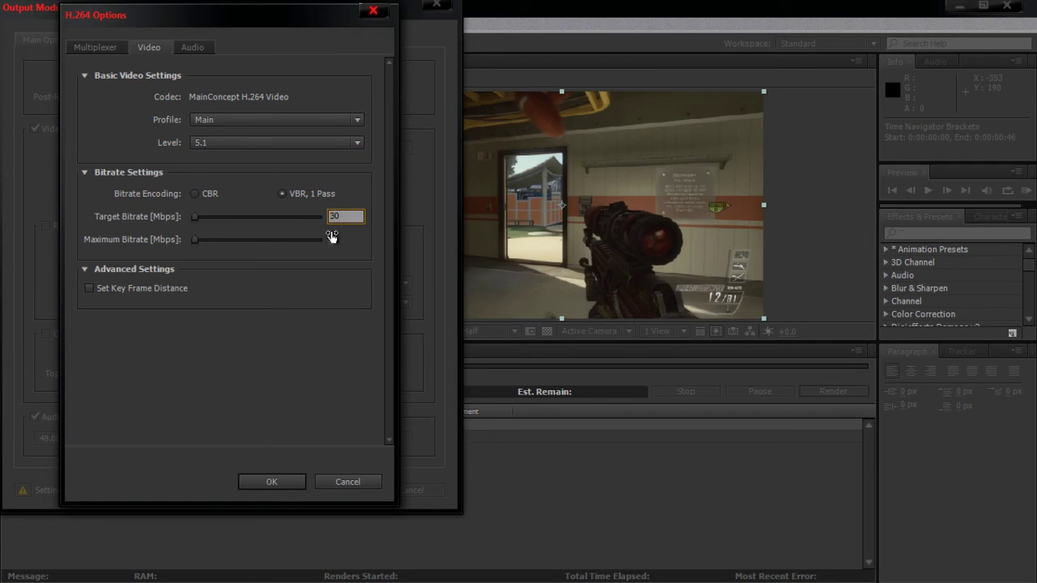
click(332, 239)
text(30)
key(Return)
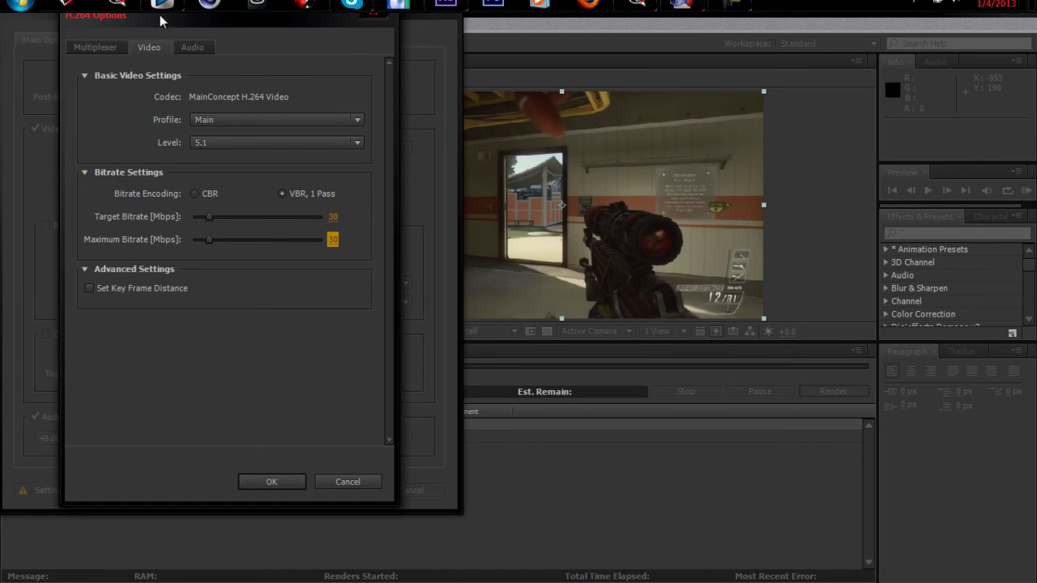
click(186, 51)
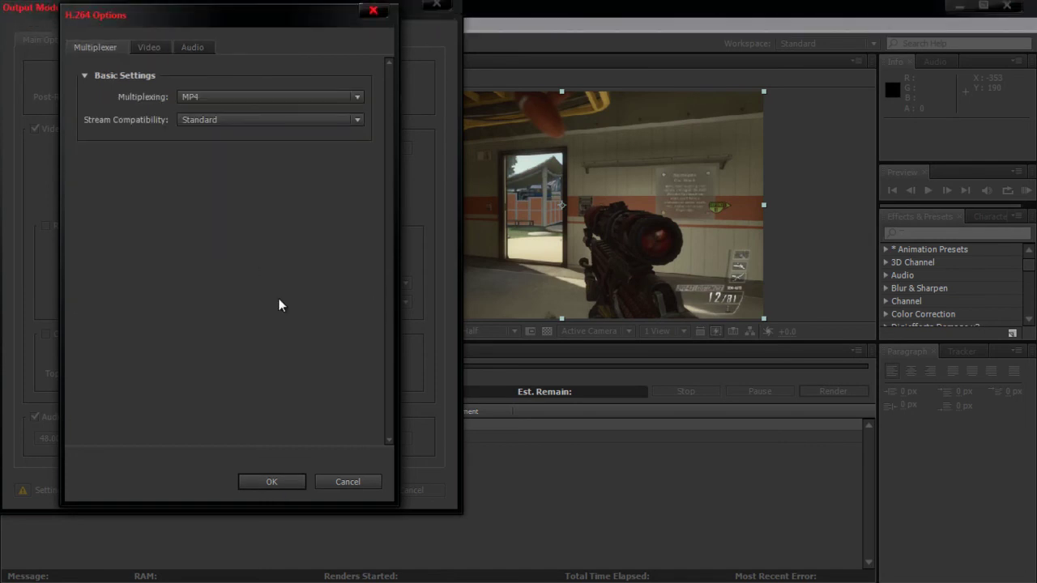
click(277, 483)
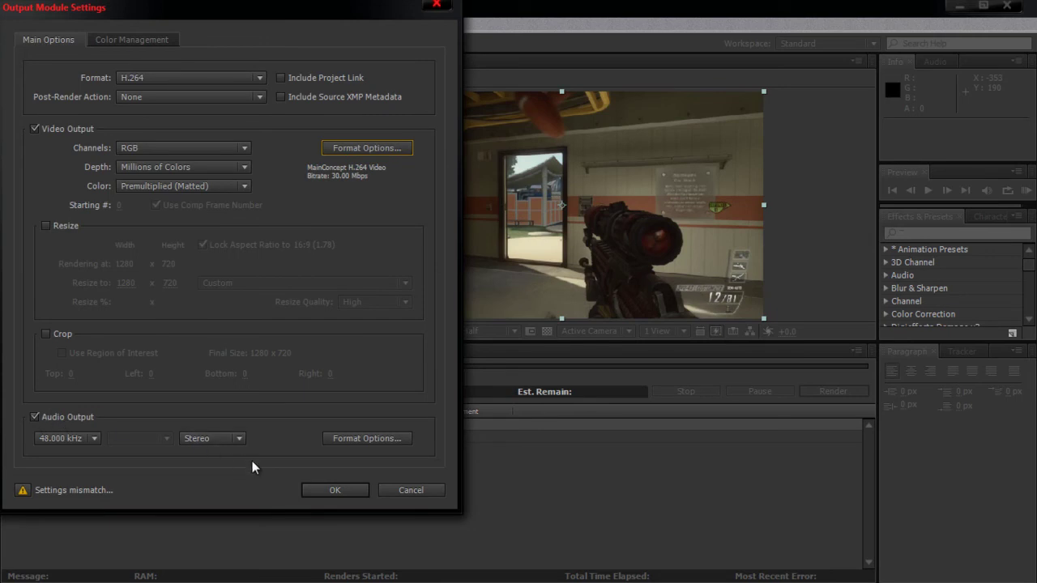
click(335, 490)
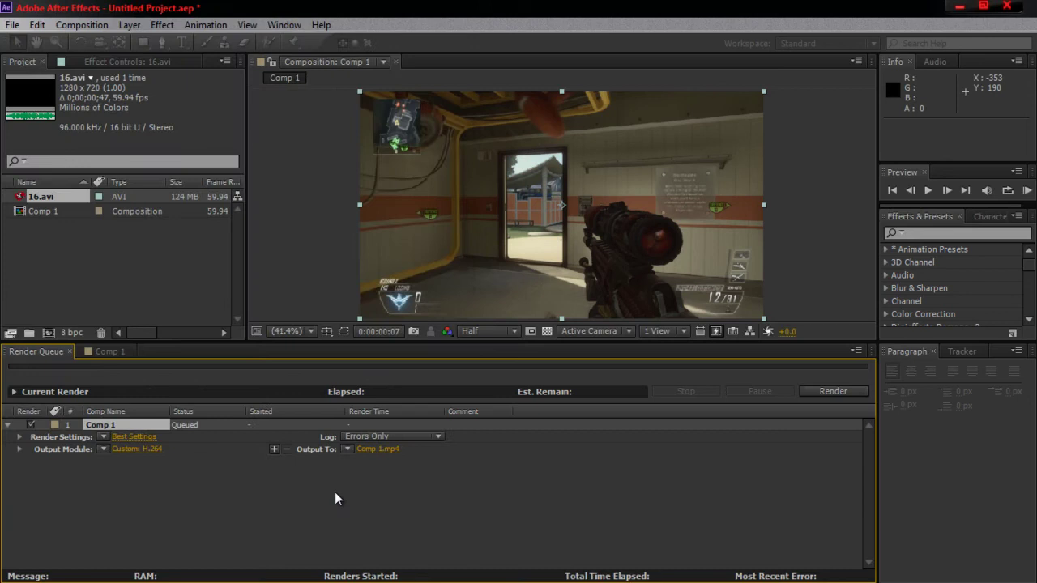
click(368, 450)
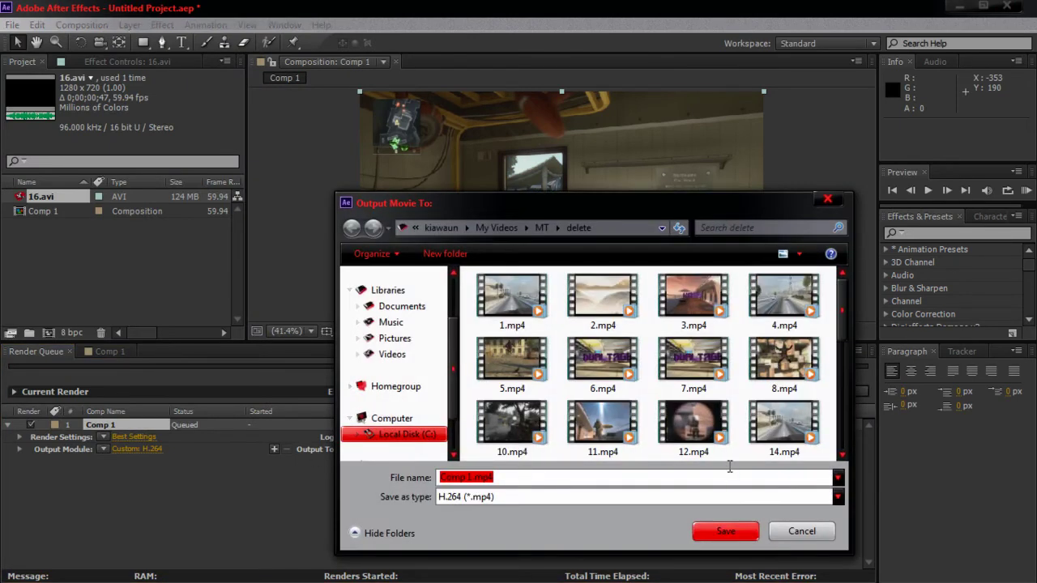
click(825, 535)
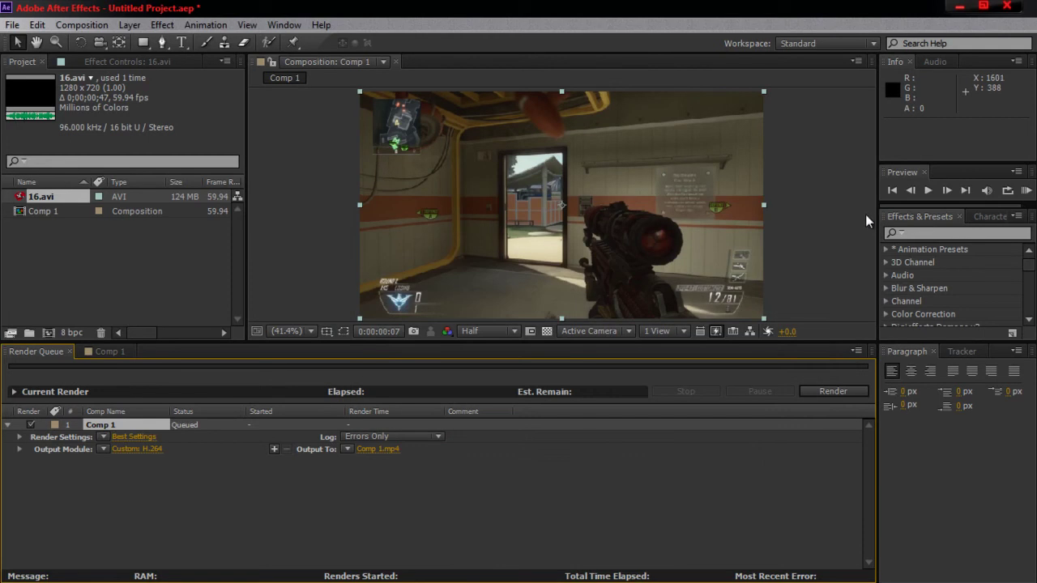
In Vegas Pro, import 5.mp4 and place it at the timeline start, keeping project video settings.
click(959, 6)
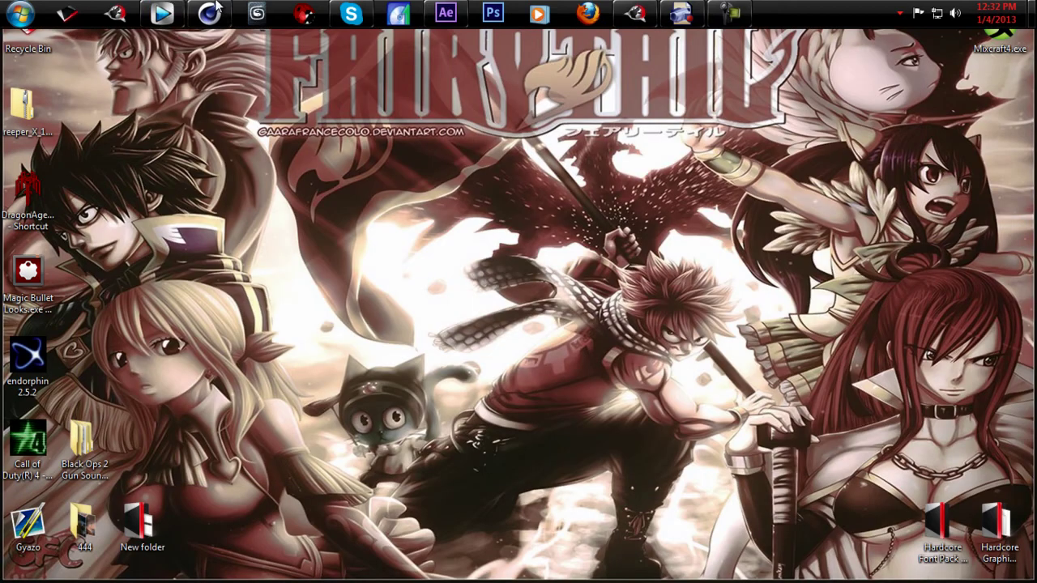
click(212, 11)
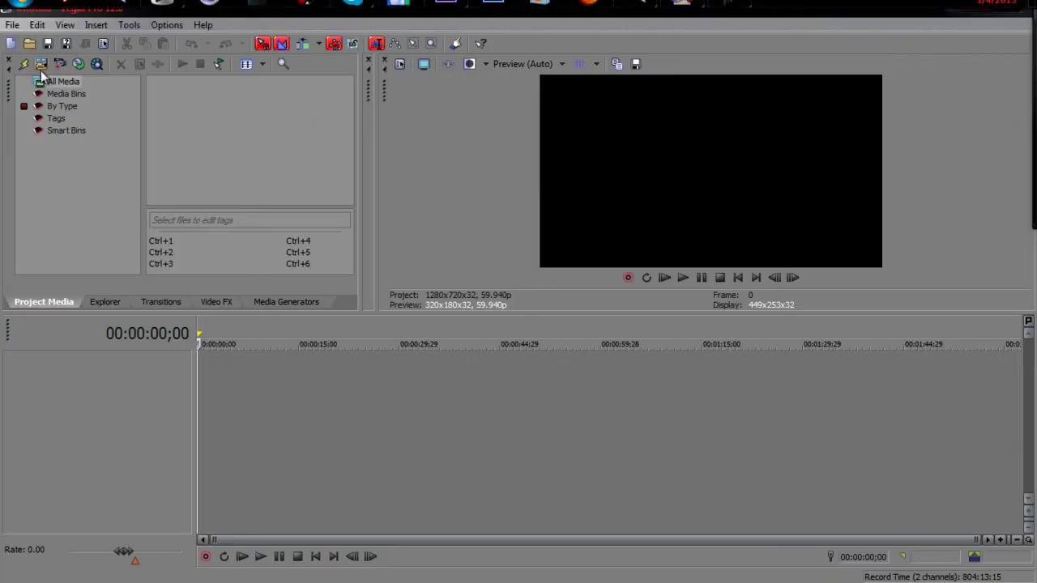
click(41, 64)
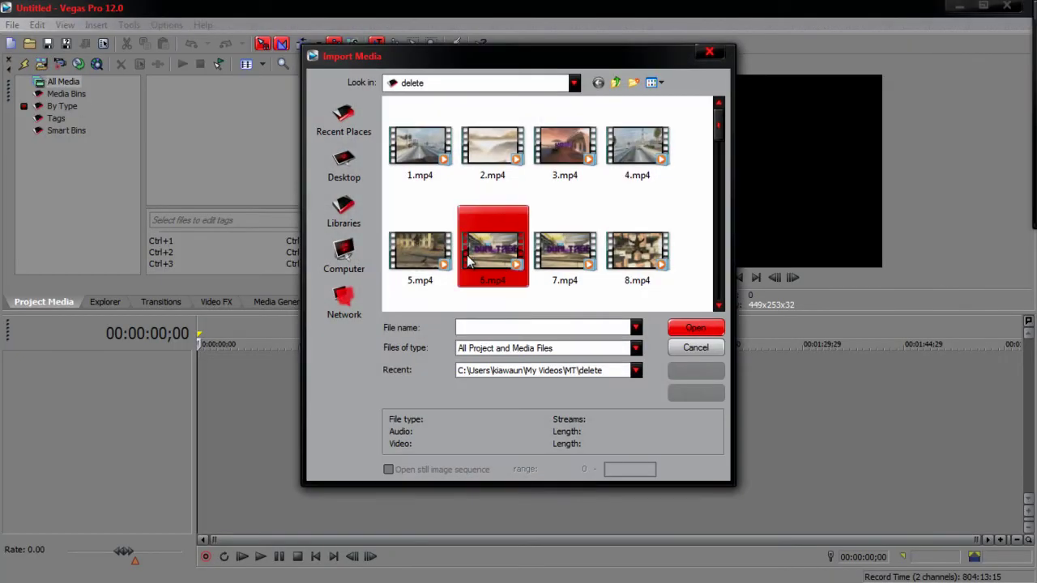
click(419, 251)
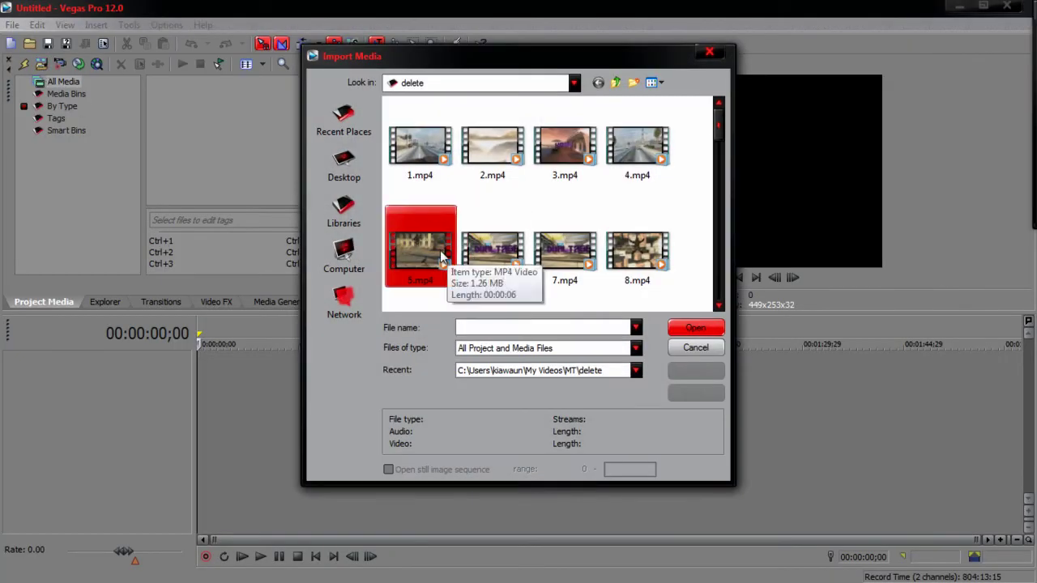
click(695, 327)
drag(223, 132, 145, 394)
click(644, 252)
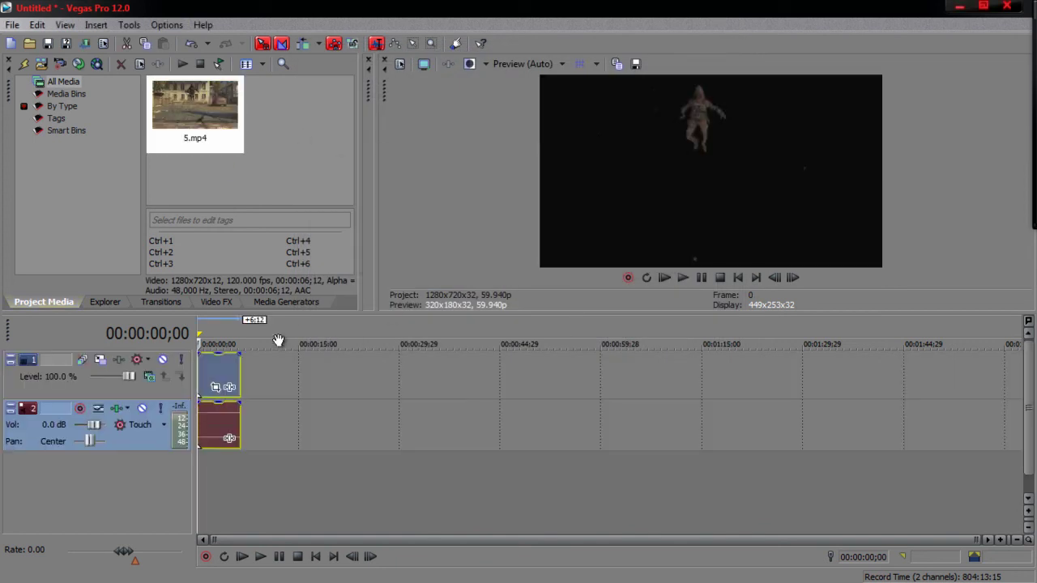
click(226, 366)
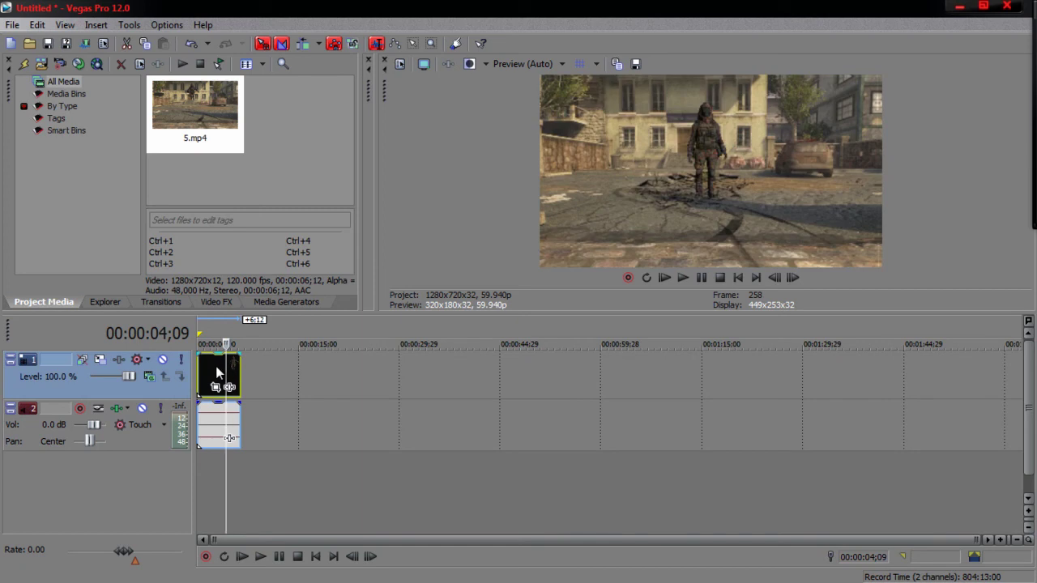
Disable resampling on the clip and turn off Maintain aspect ratio in its properties.
right_click(215, 366)
click(332, 574)
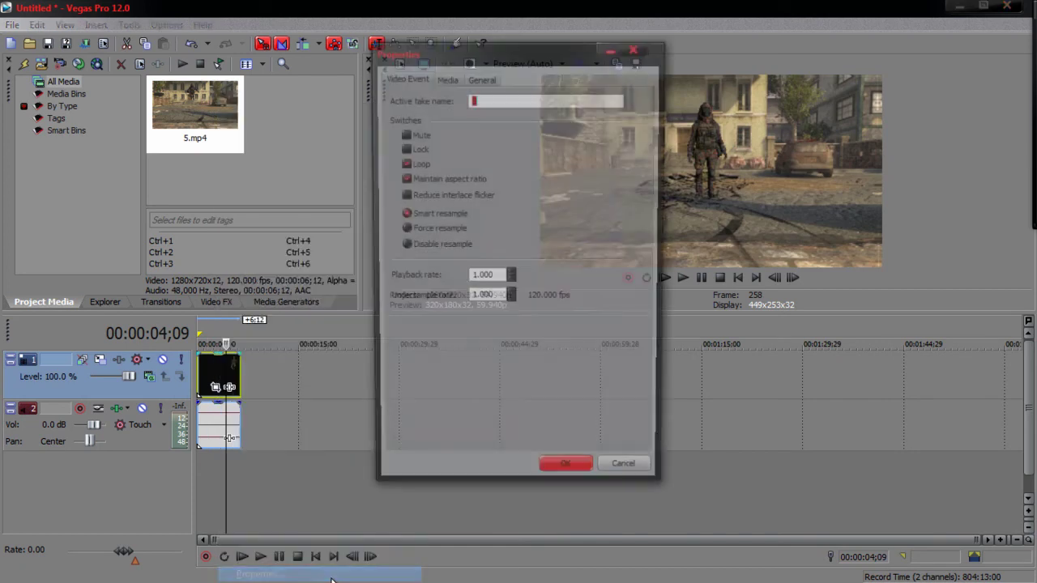
click(445, 245)
click(462, 177)
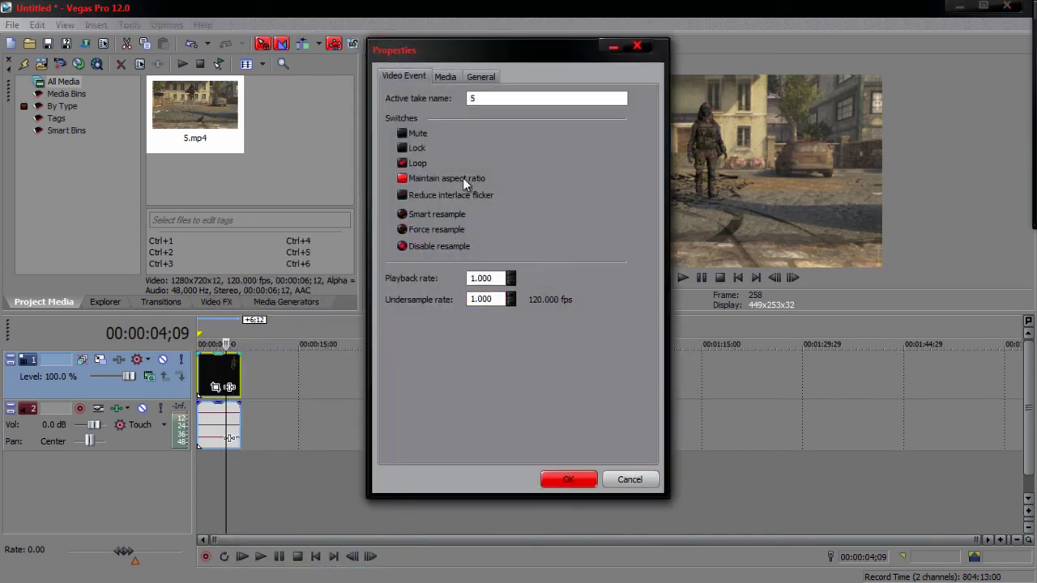
click(566, 480)
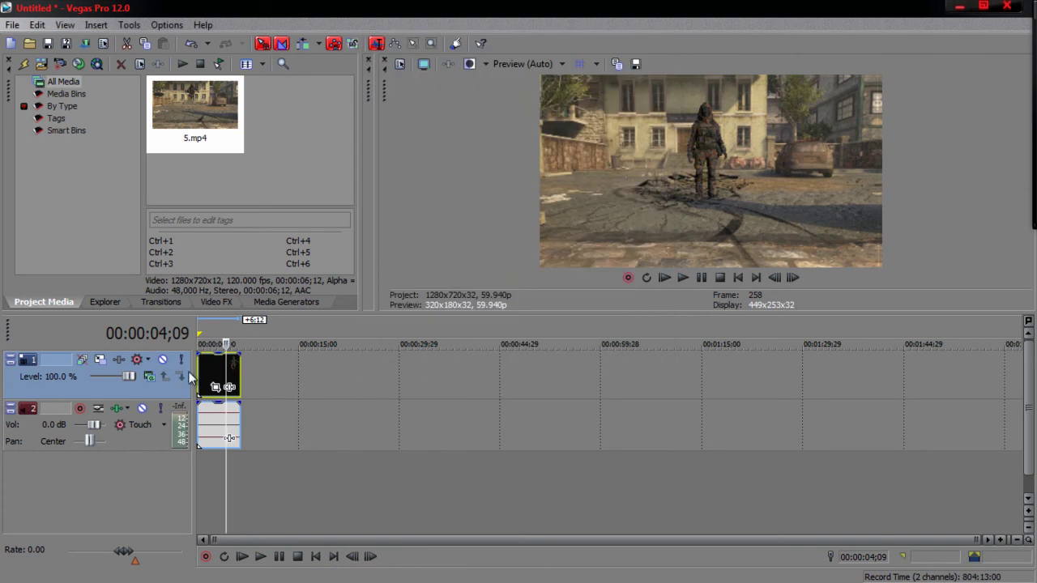
Apply the pvr preset to the clip's Event Pan/Crop.
click(215, 388)
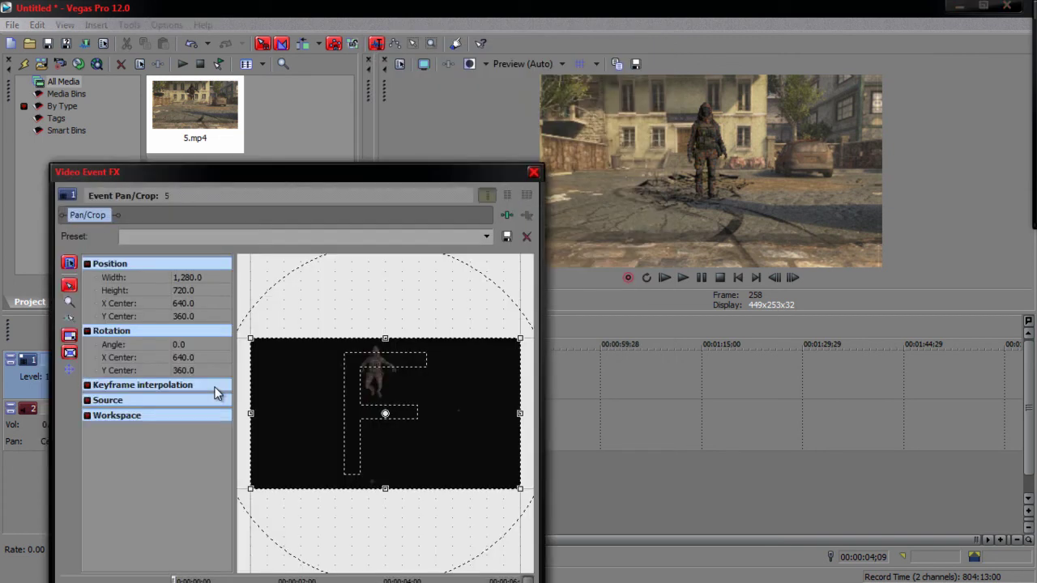
click(487, 237)
click(415, 298)
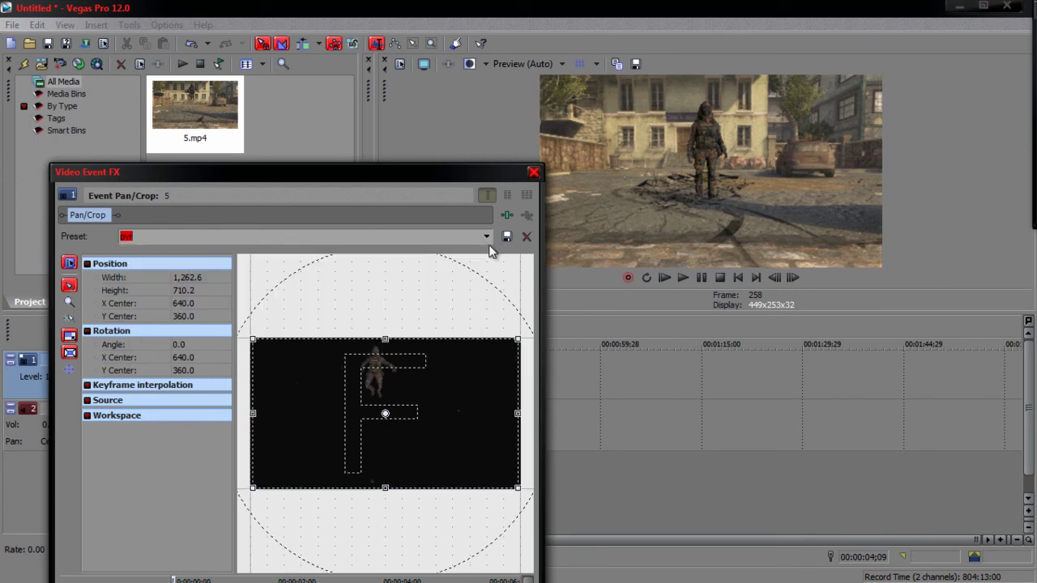
click(535, 173)
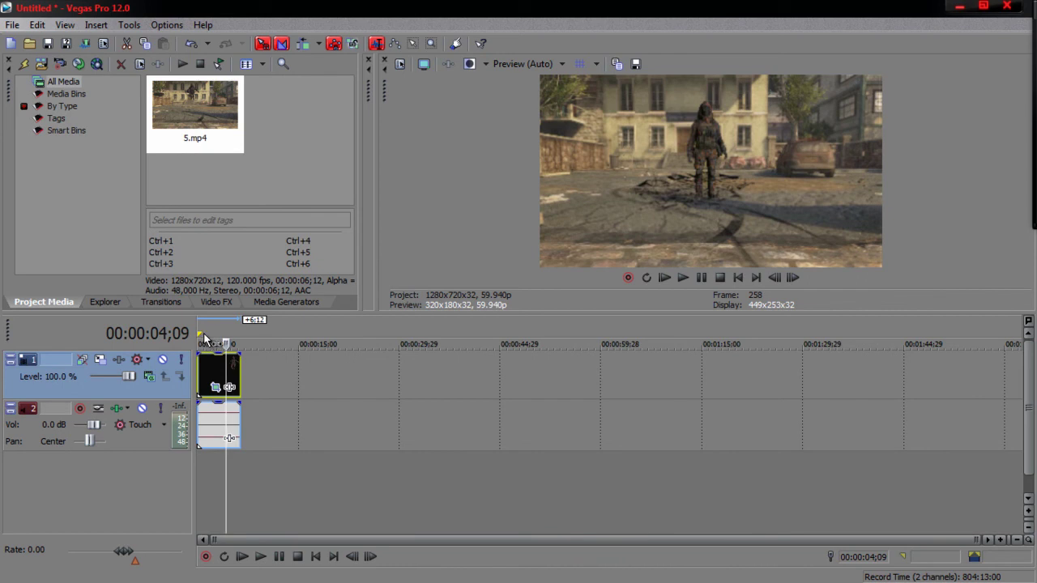
Loop the whole clip and choose the koby 1 MainConcept AVC/AAC template in Render As.
drag(201, 333, 240, 335)
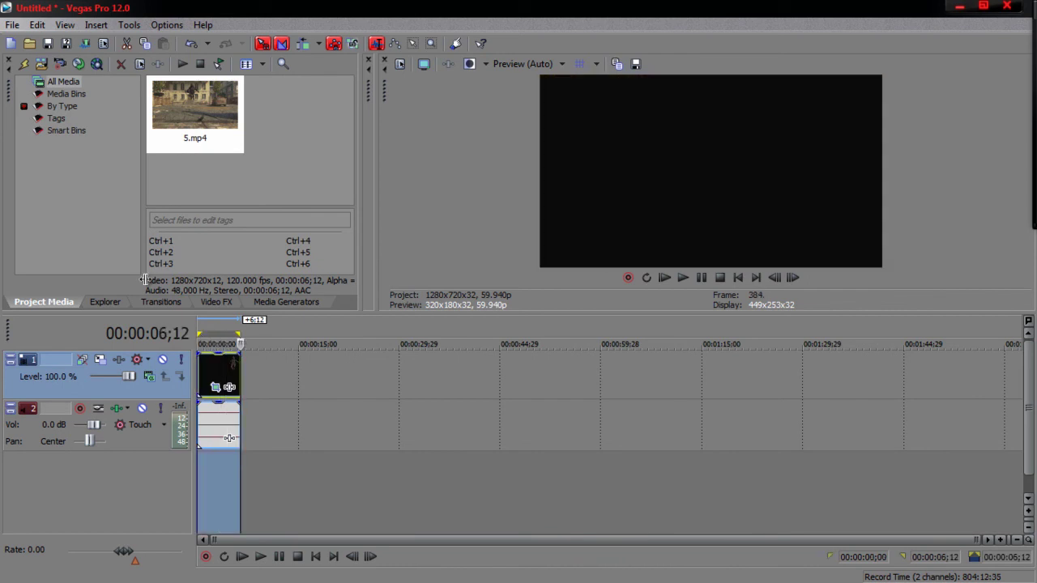
click(12, 24)
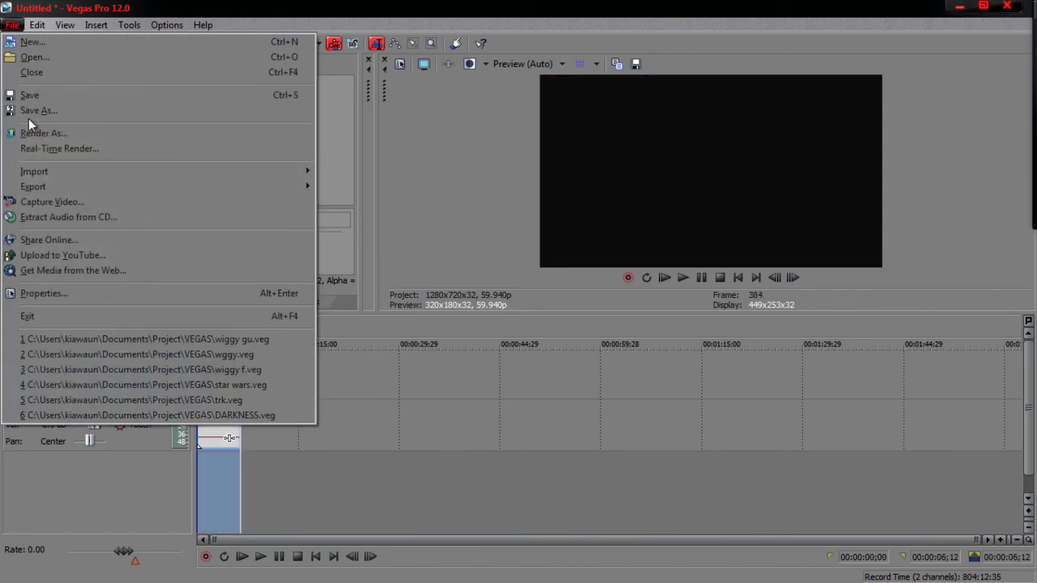
click(38, 135)
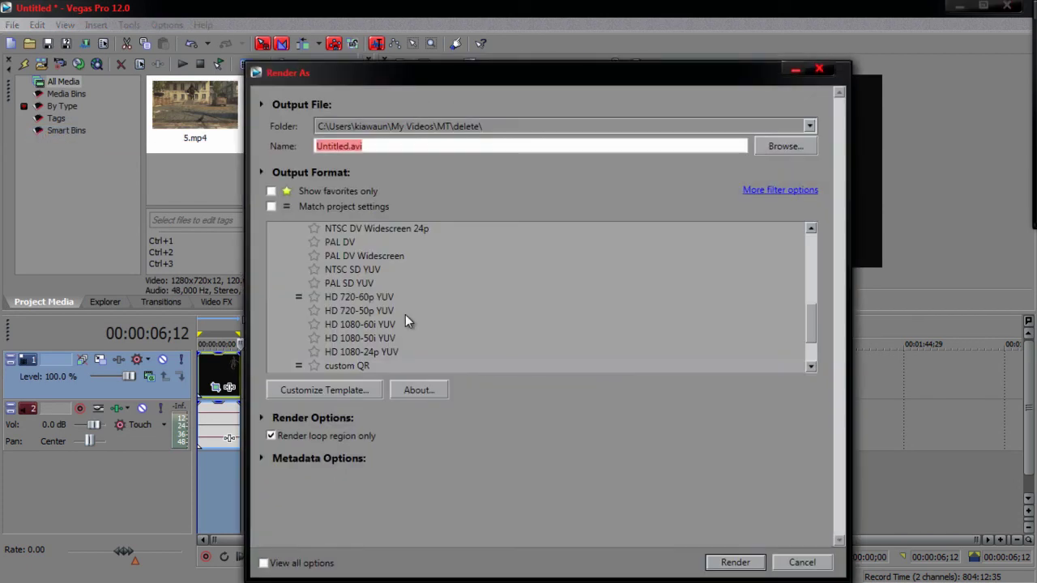
click(423, 310)
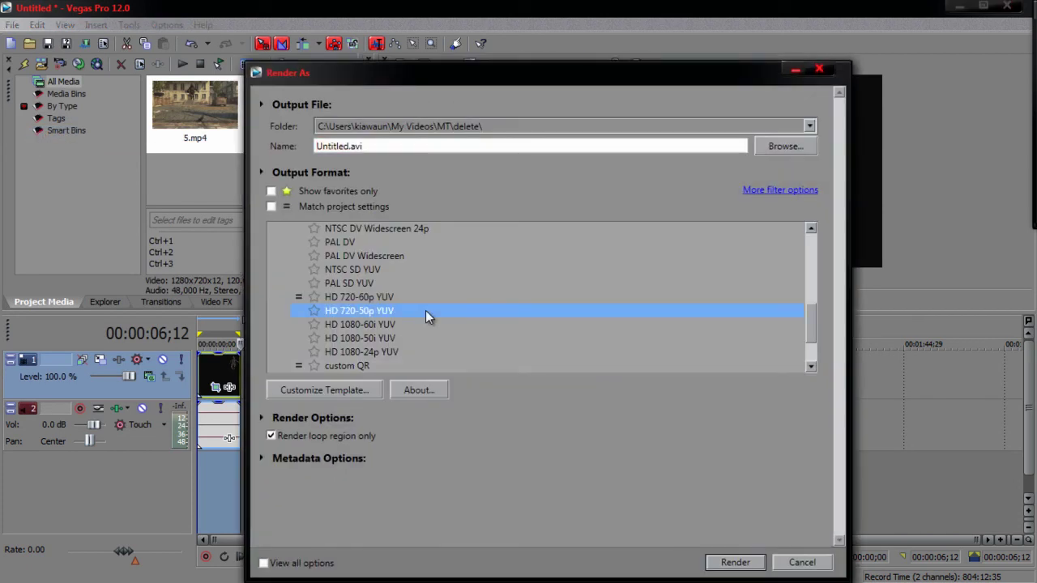
scroll(425, 310, up, 5)
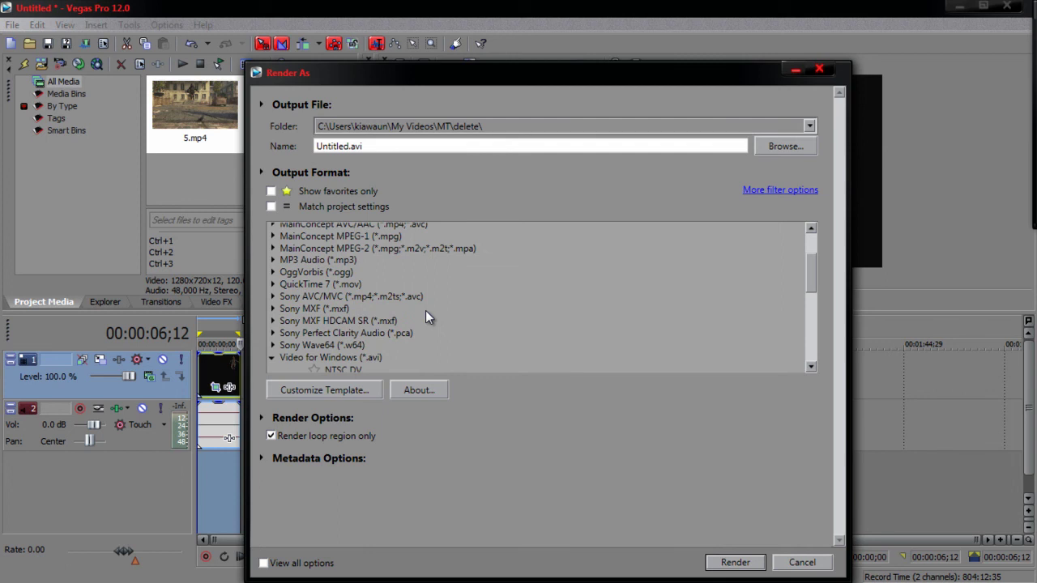
scroll(425, 310, up, 1)
click(275, 261)
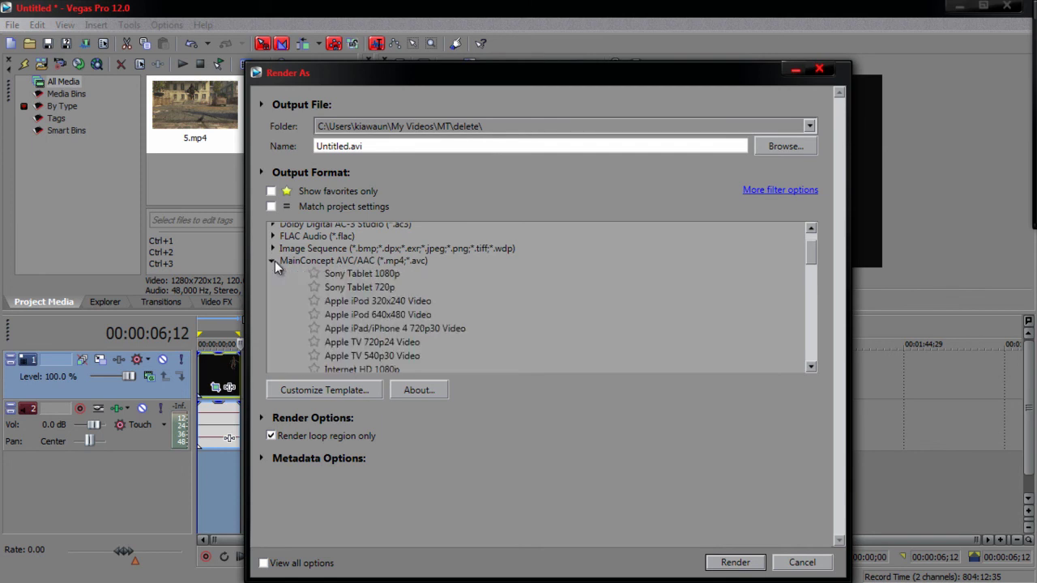
click(404, 319)
scroll(404, 319, down, 3)
scroll(405, 318, down, 2)
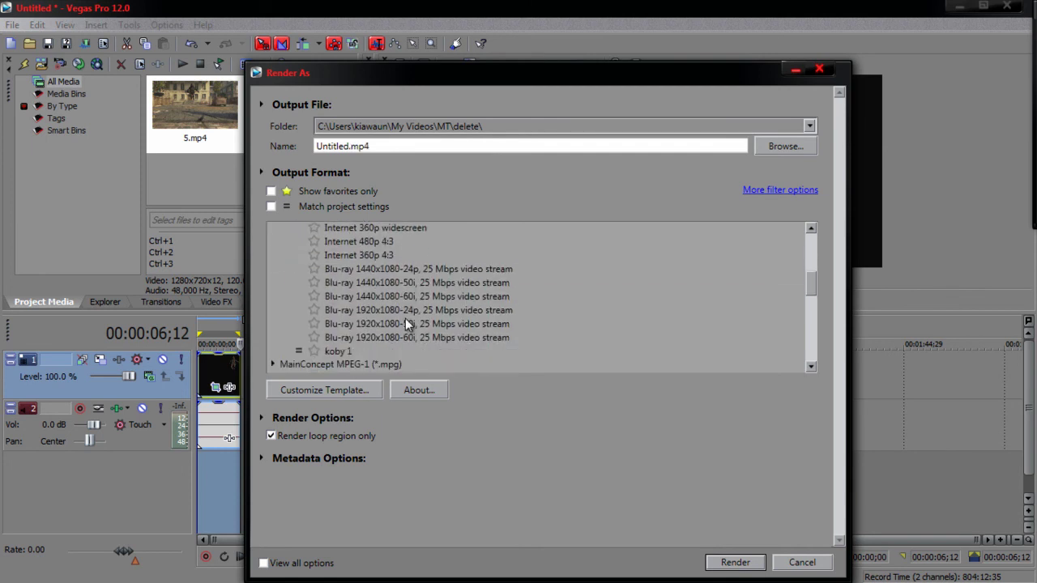
click(374, 351)
Customize koby 1 with a 29.970 (NTSC) frame rate and variable bit rate encoding.
click(340, 390)
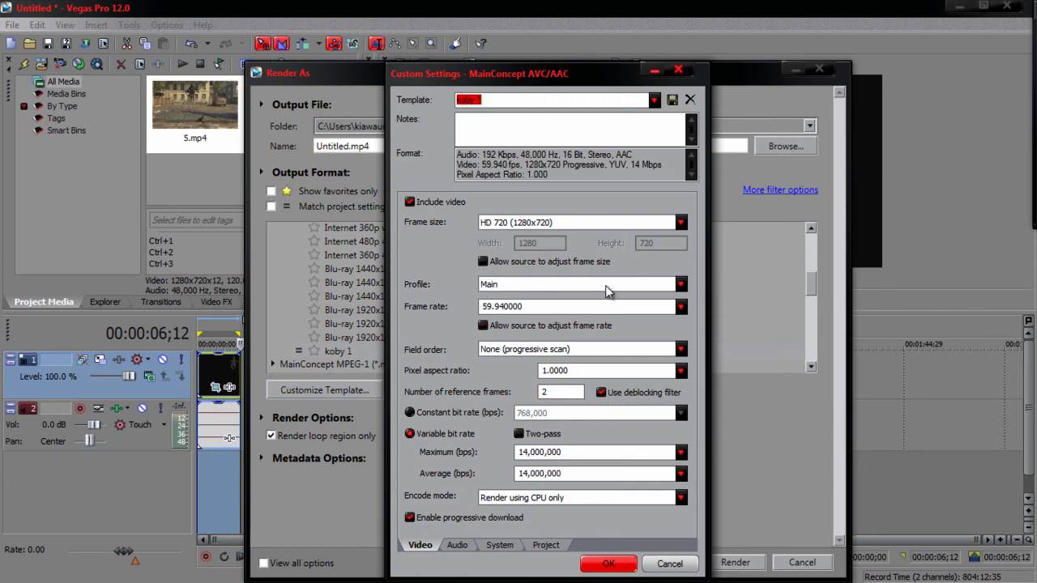
click(680, 308)
click(611, 391)
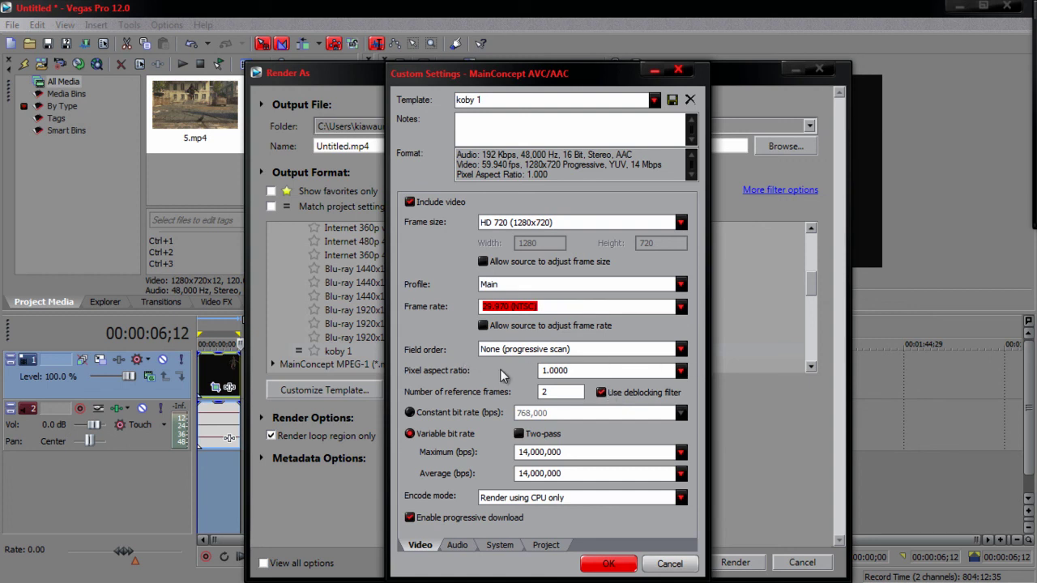
click(552, 394)
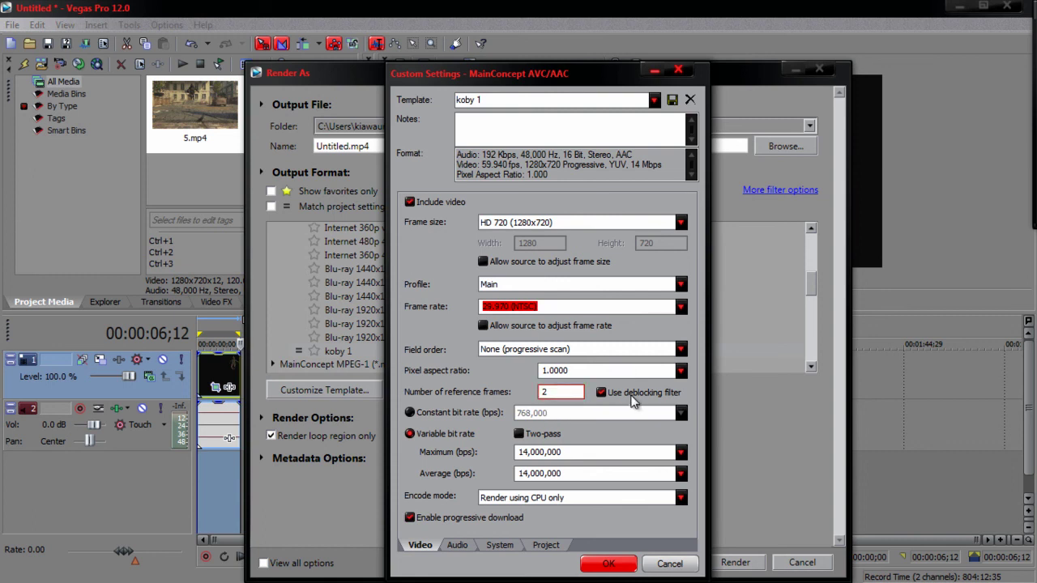
click(427, 435)
Review the template's Audio, System and Project settings and accept the changes.
click(465, 546)
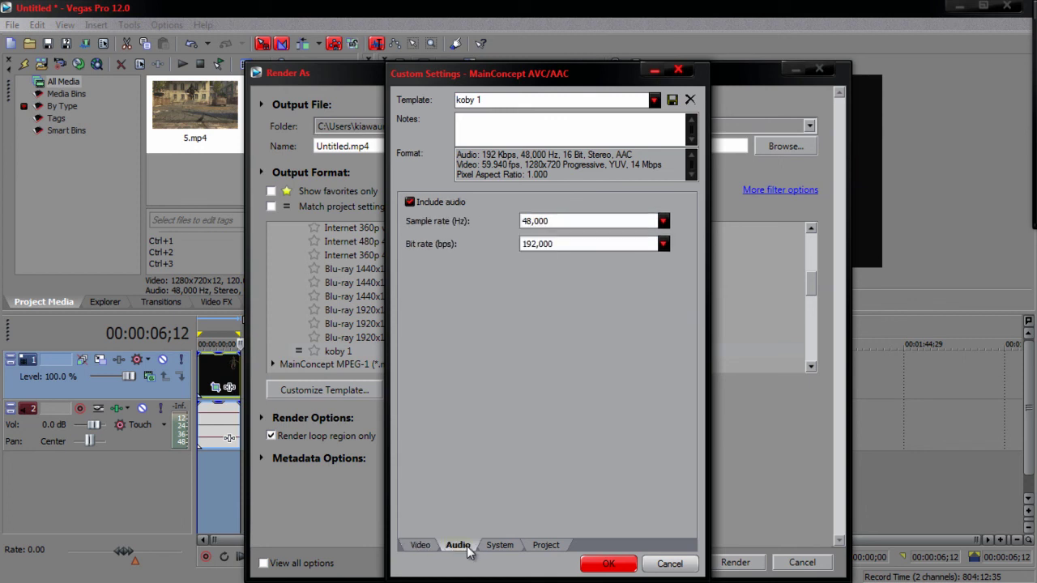
click(510, 546)
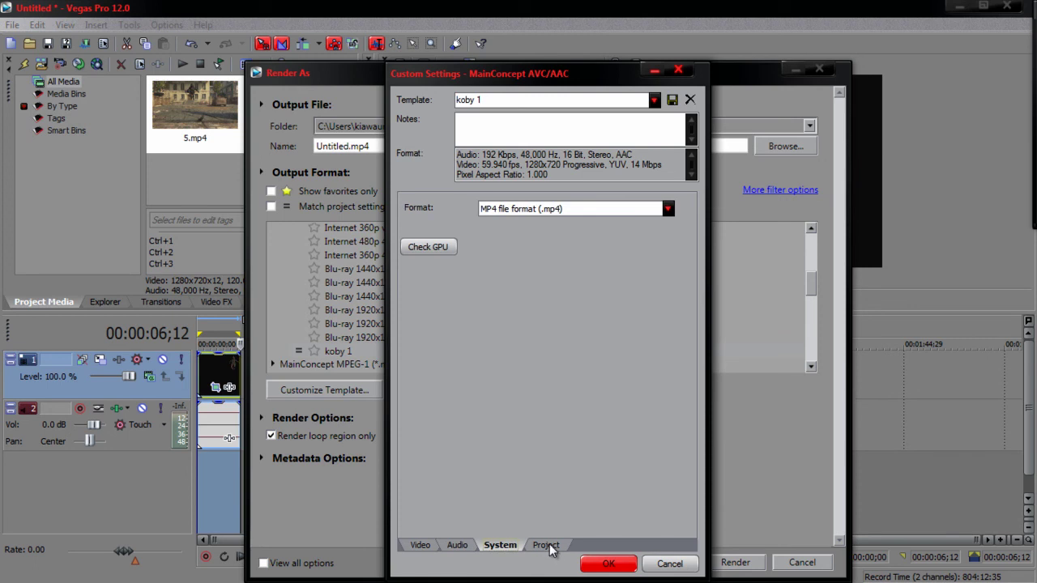
click(546, 546)
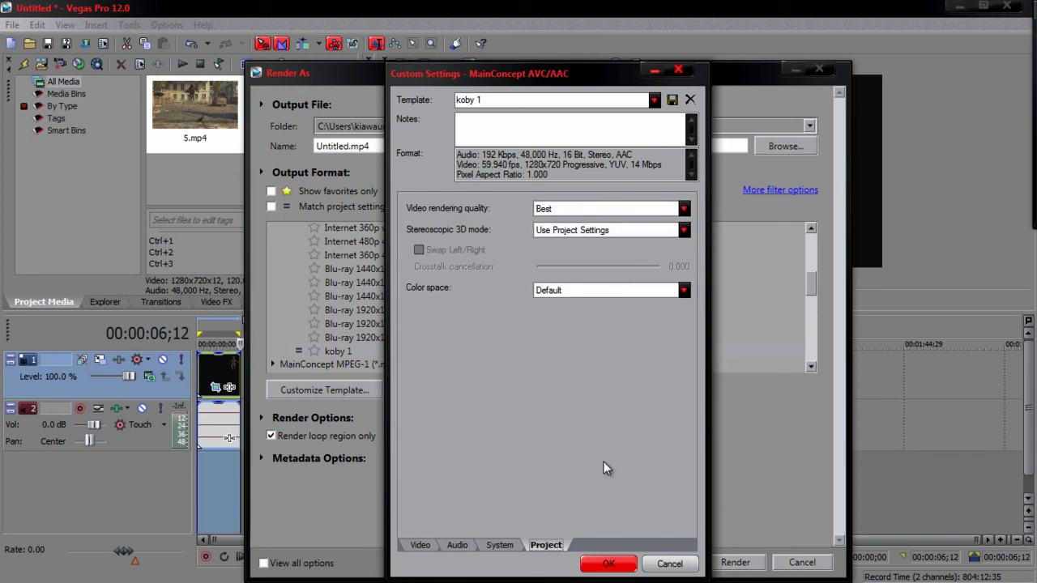
click(609, 564)
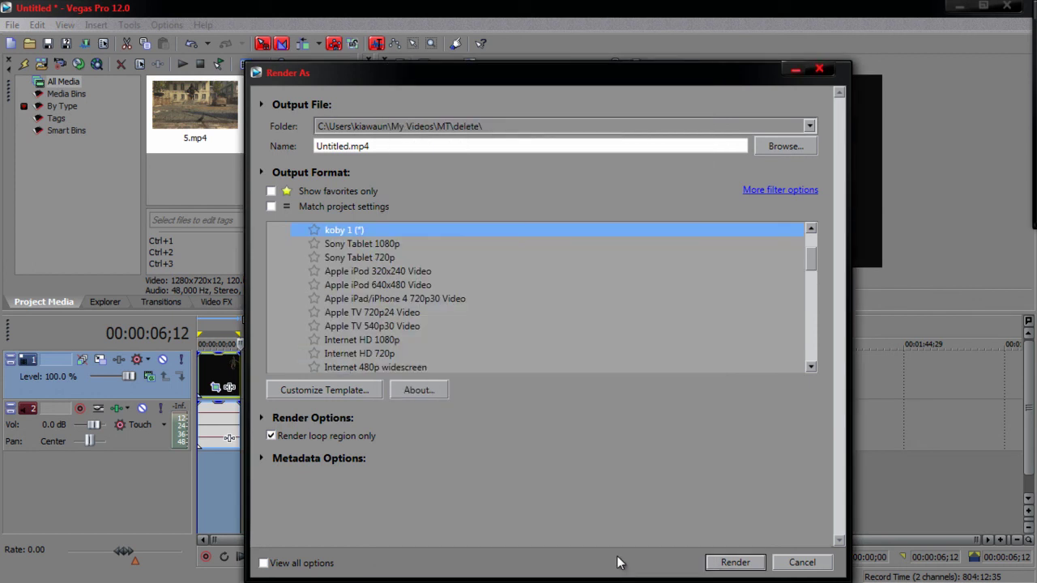
Cancel Render As without rendering and minimize Vegas Pro to the desktop.
click(801, 561)
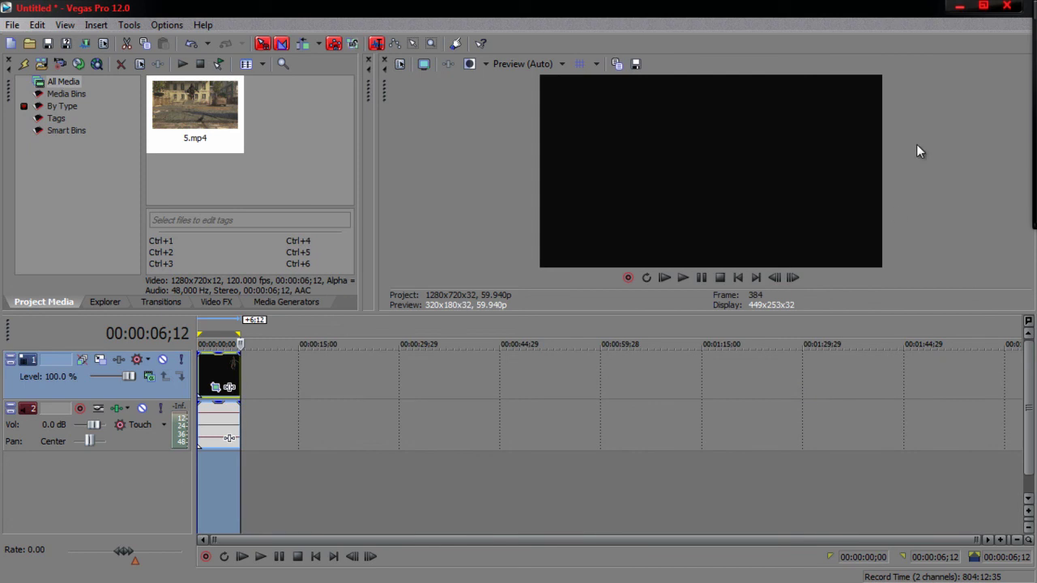
click(959, 6)
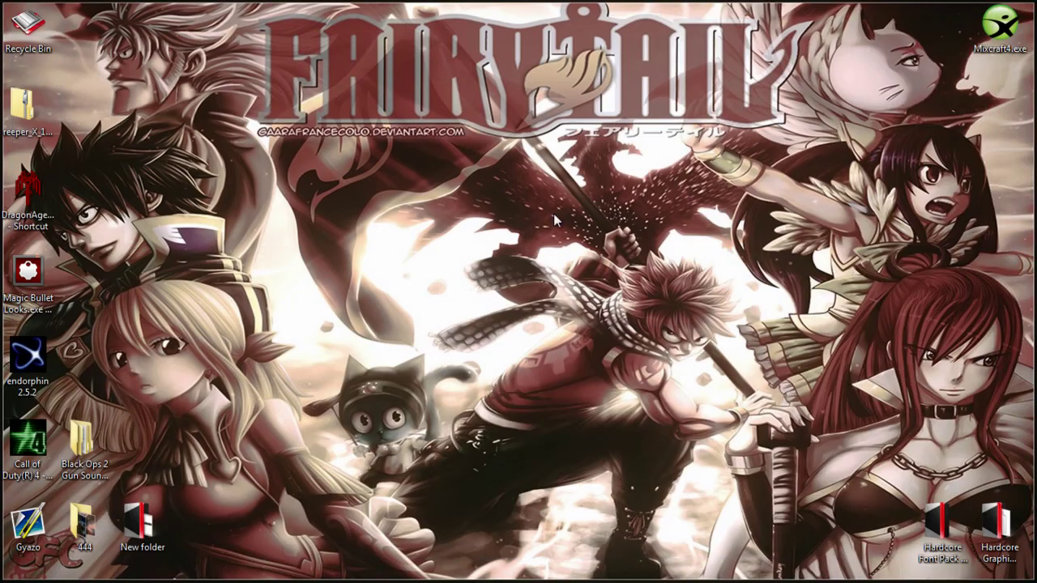